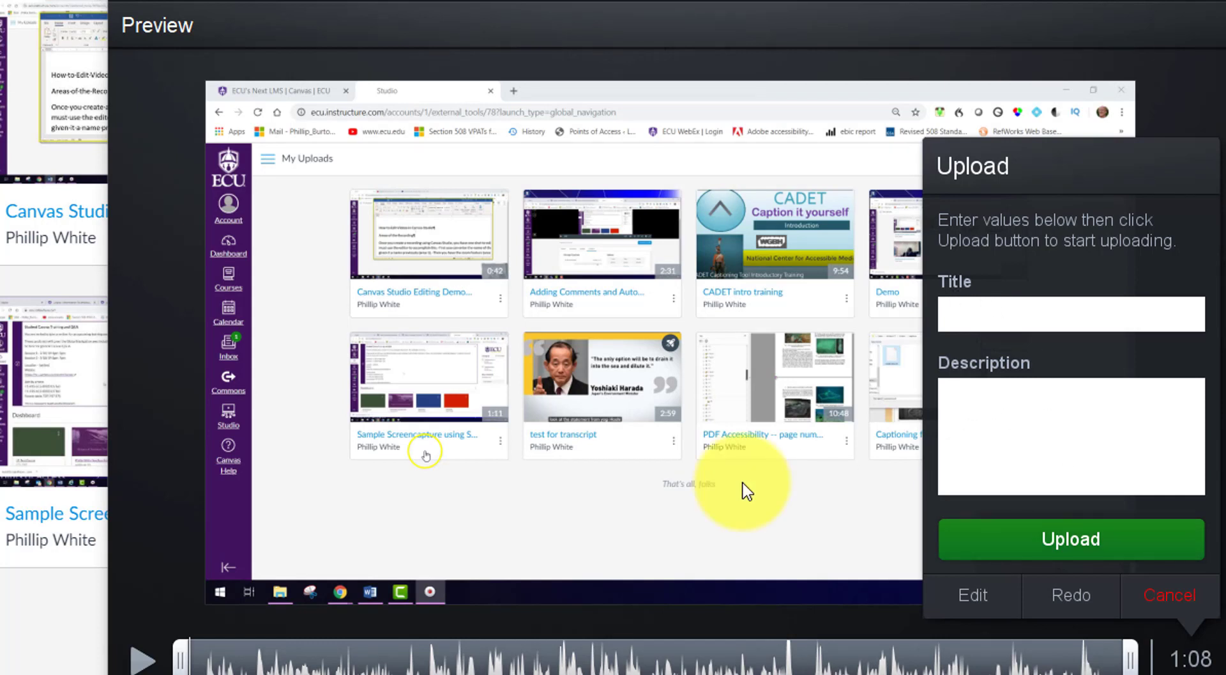
Step: Open the recording in the editor and zoom the main video into the uploads page's upper-left area
left_click(974, 596)
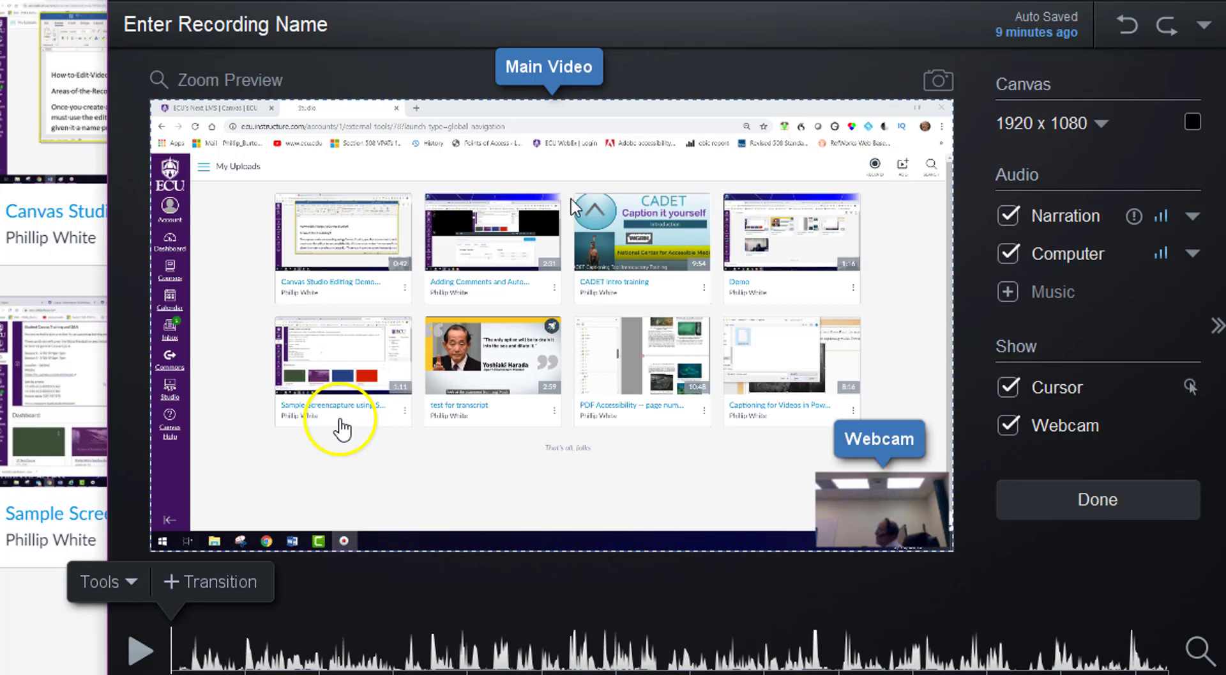
left_click(596, 296)
left_click(596, 295)
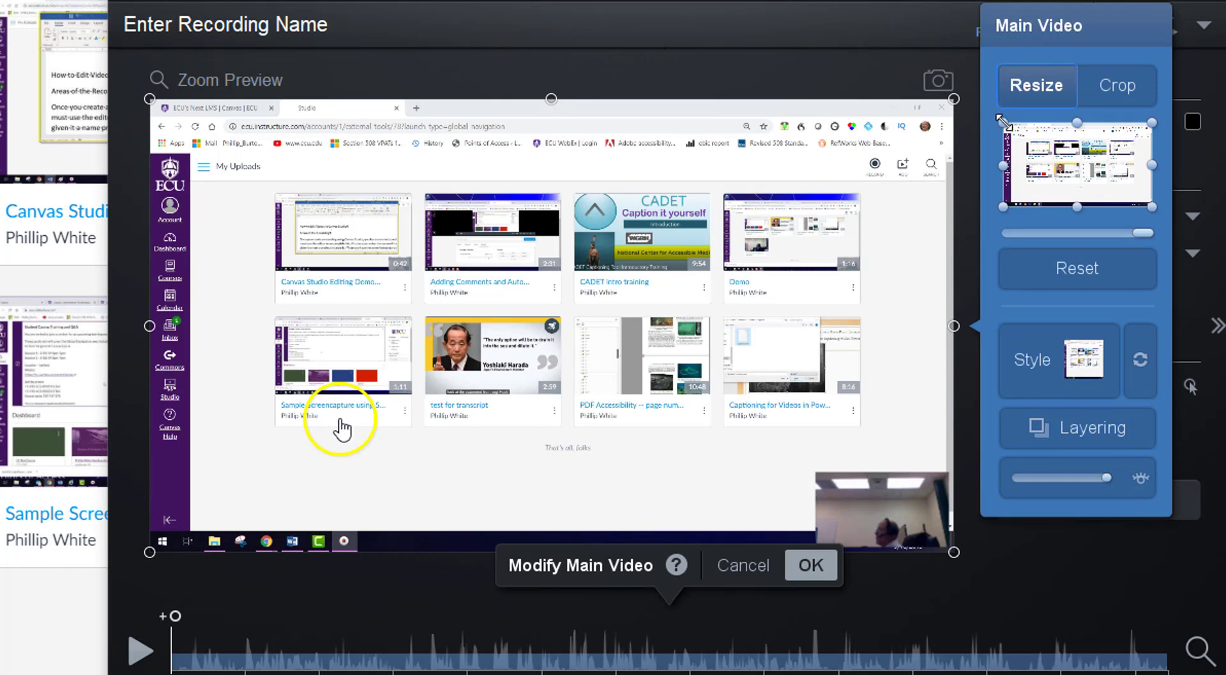
left_click_drag(1004, 123, 1060, 153)
left_click_drag(1112, 183, 1092, 167)
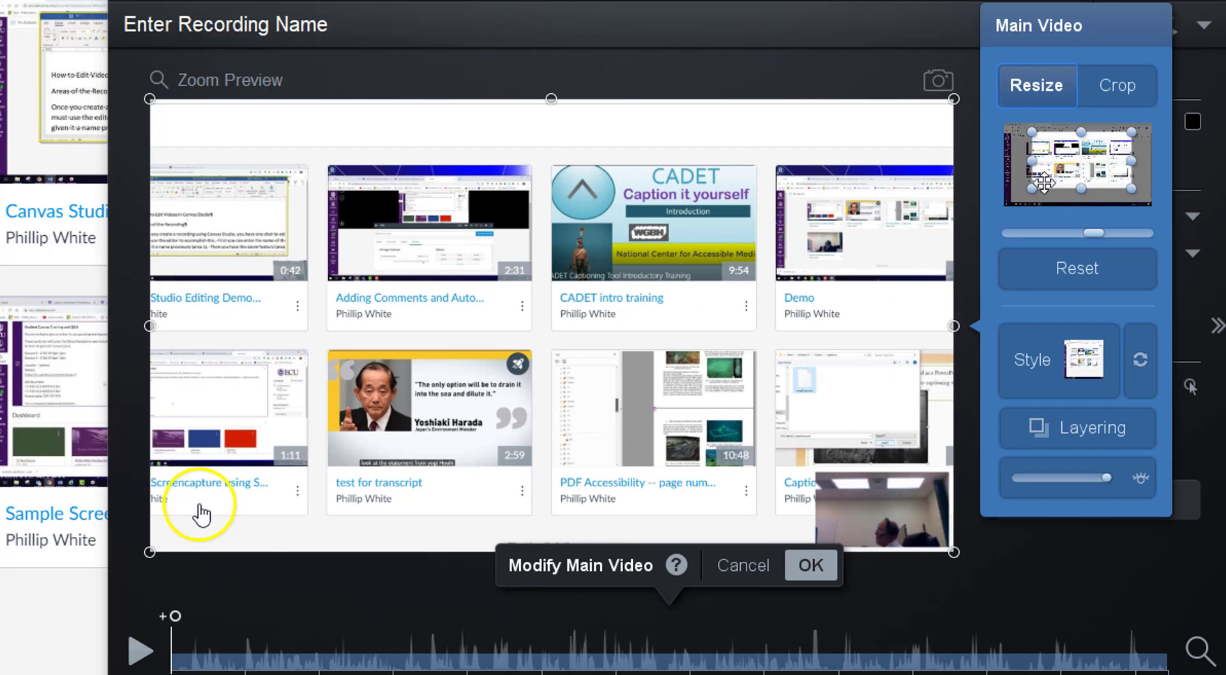
Step: Reset the main video's zoom and try an Oval shape before reverting to Box
left_click(1065, 271)
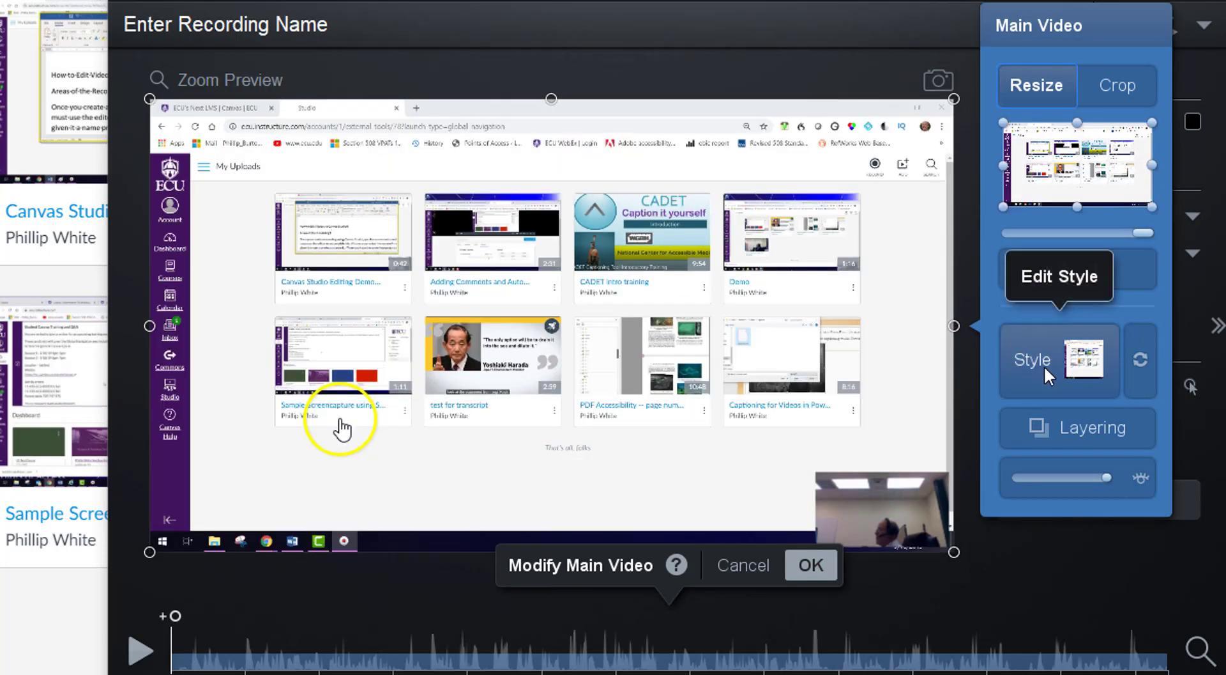
left_click(1045, 365)
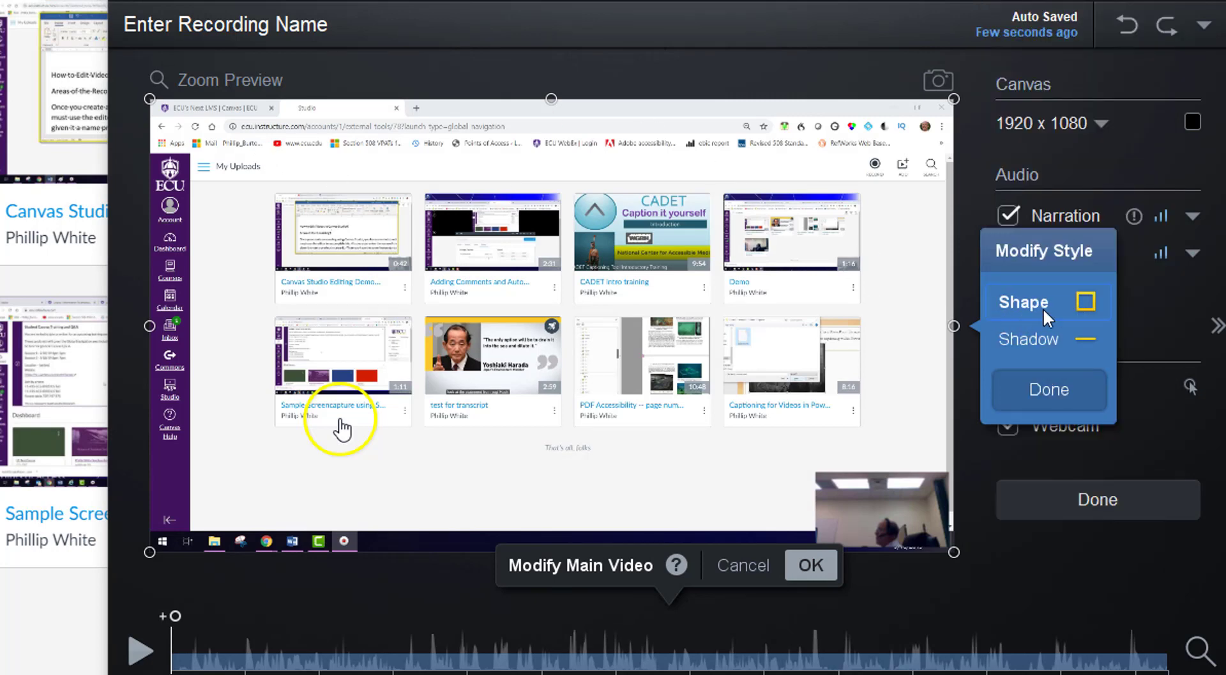
left_click(1086, 300)
left_click(1158, 301)
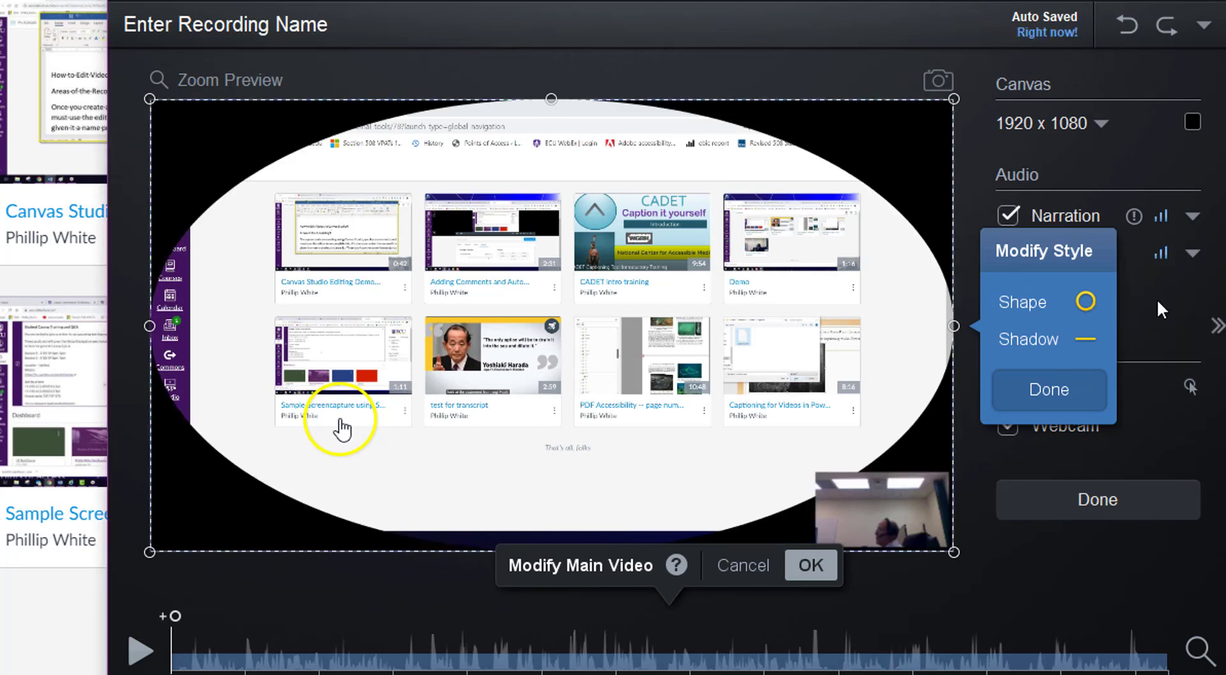
left_click(1086, 302)
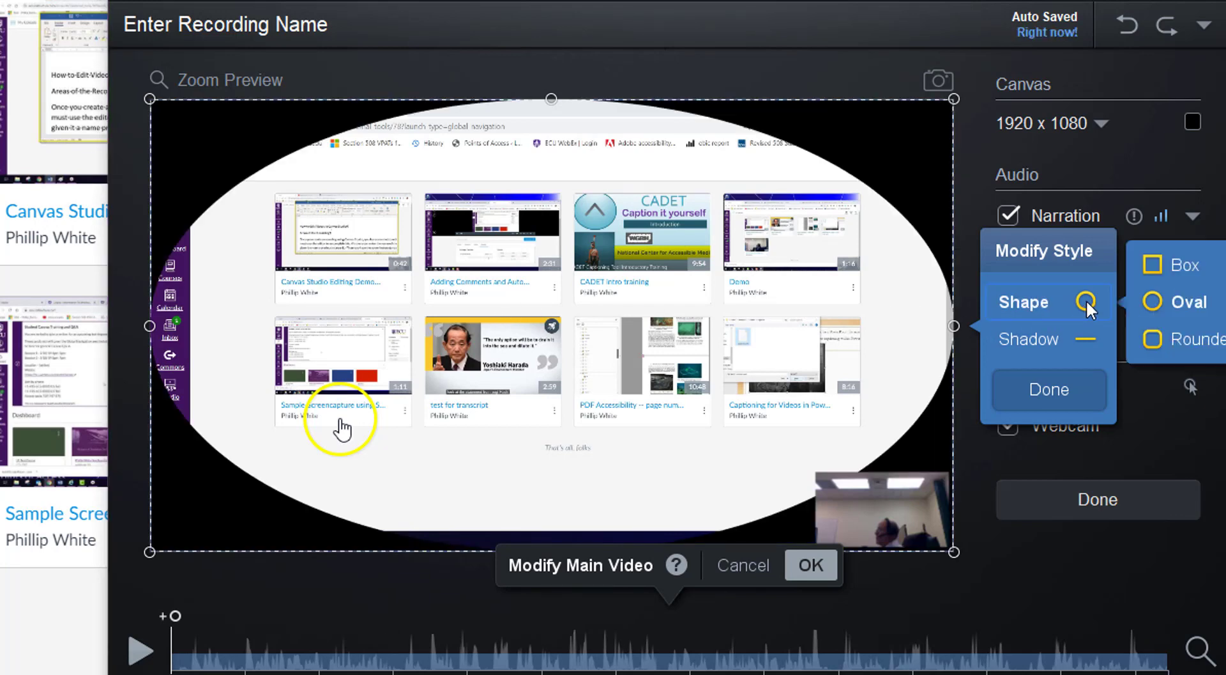
left_click(1158, 262)
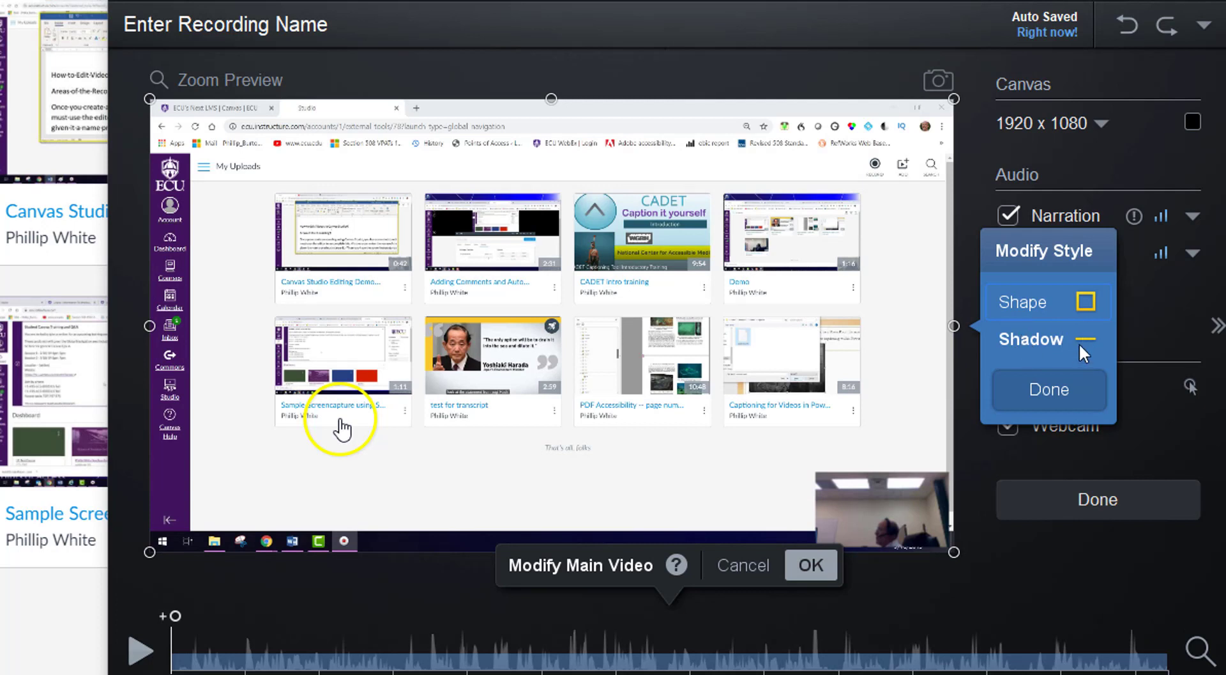
left_click(1034, 386)
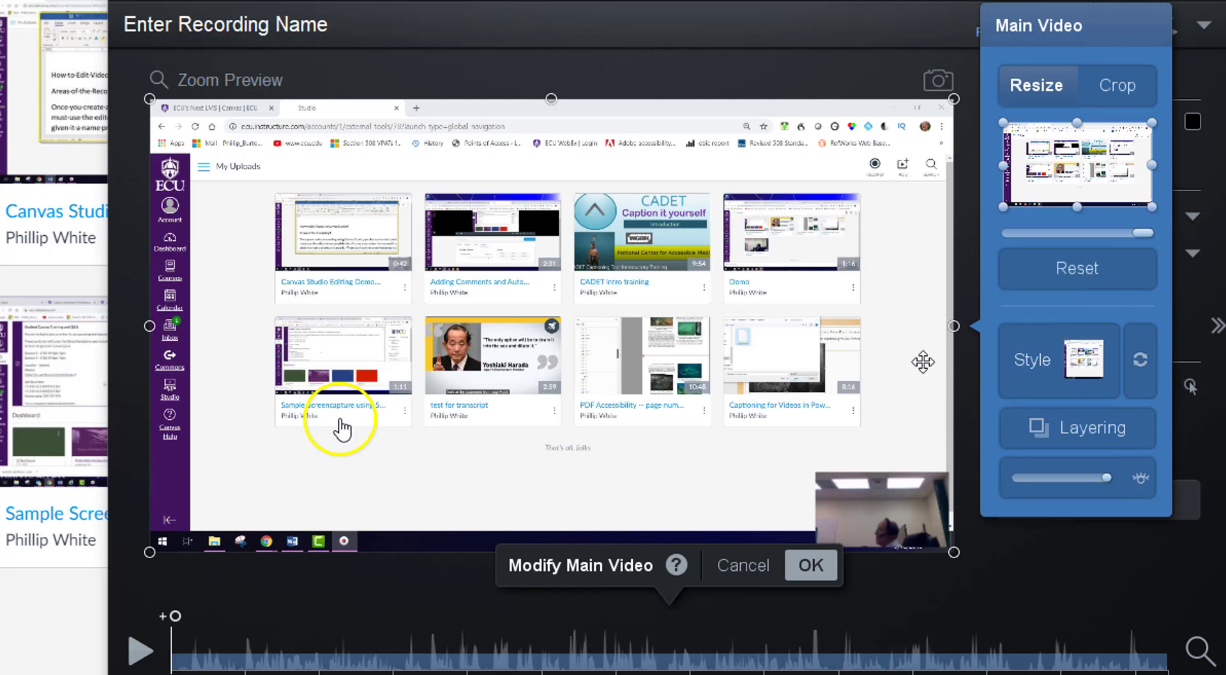
Step: Zoom the main video again, switch to Crop mode, and reset it to the full screen
left_click_drag(1003, 122, 1055, 136)
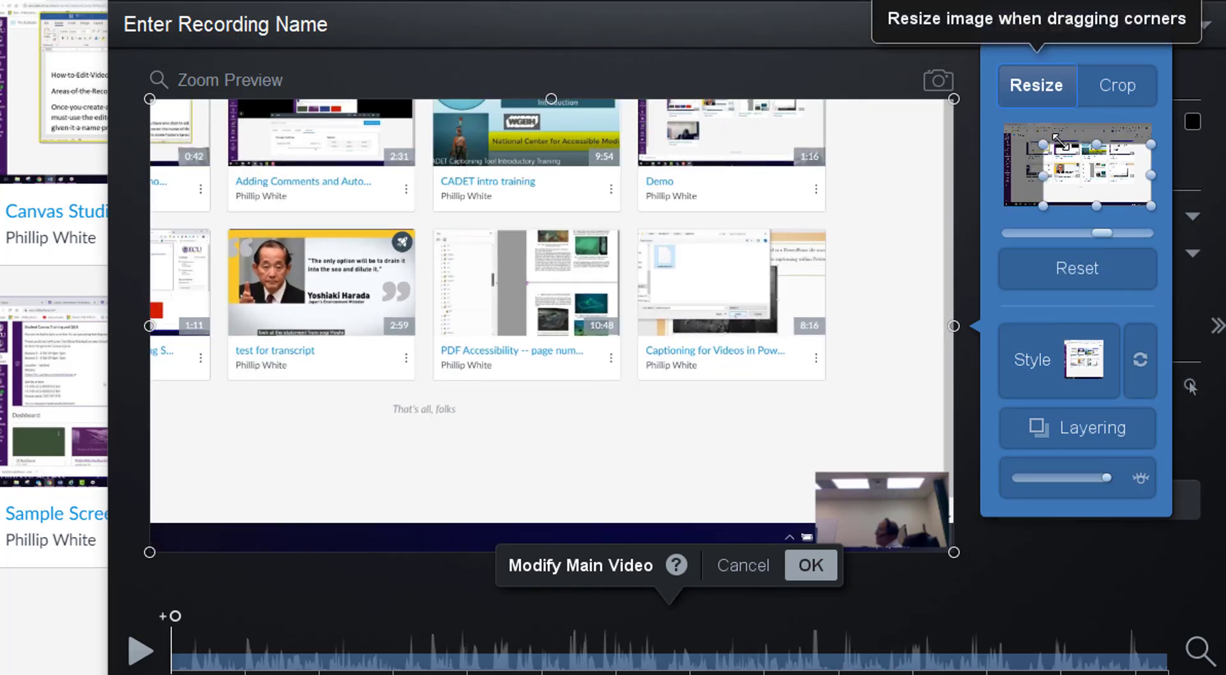
left_click(1113, 83)
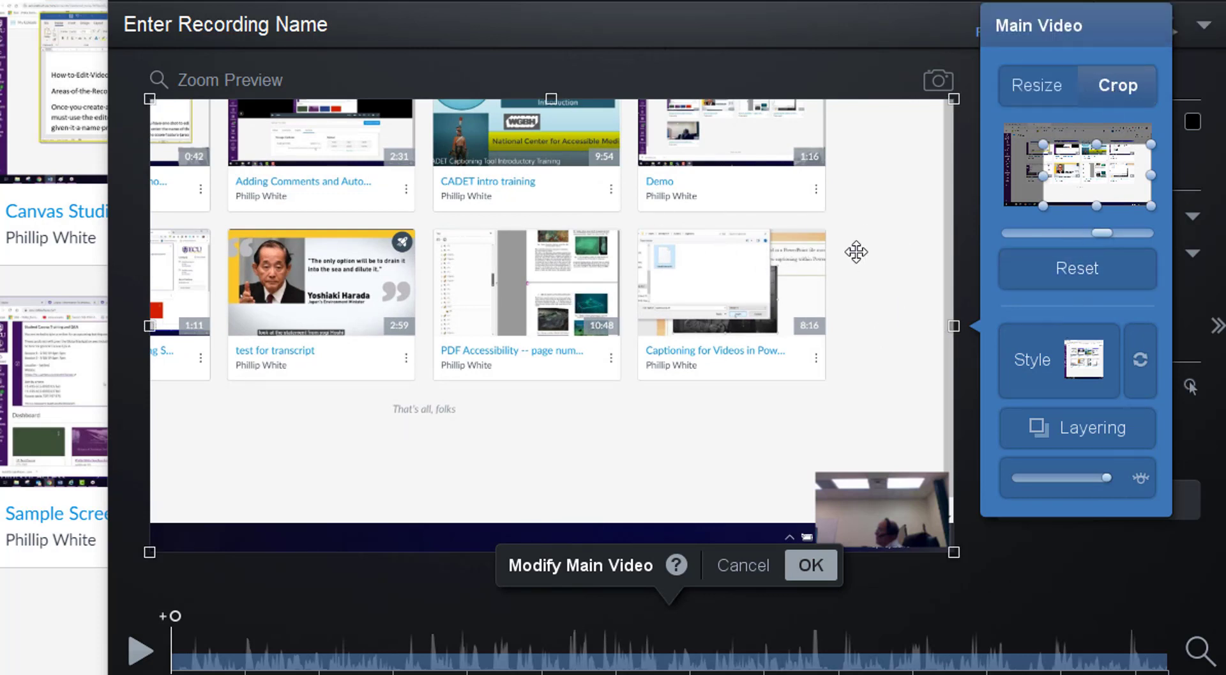
left_click(1064, 267)
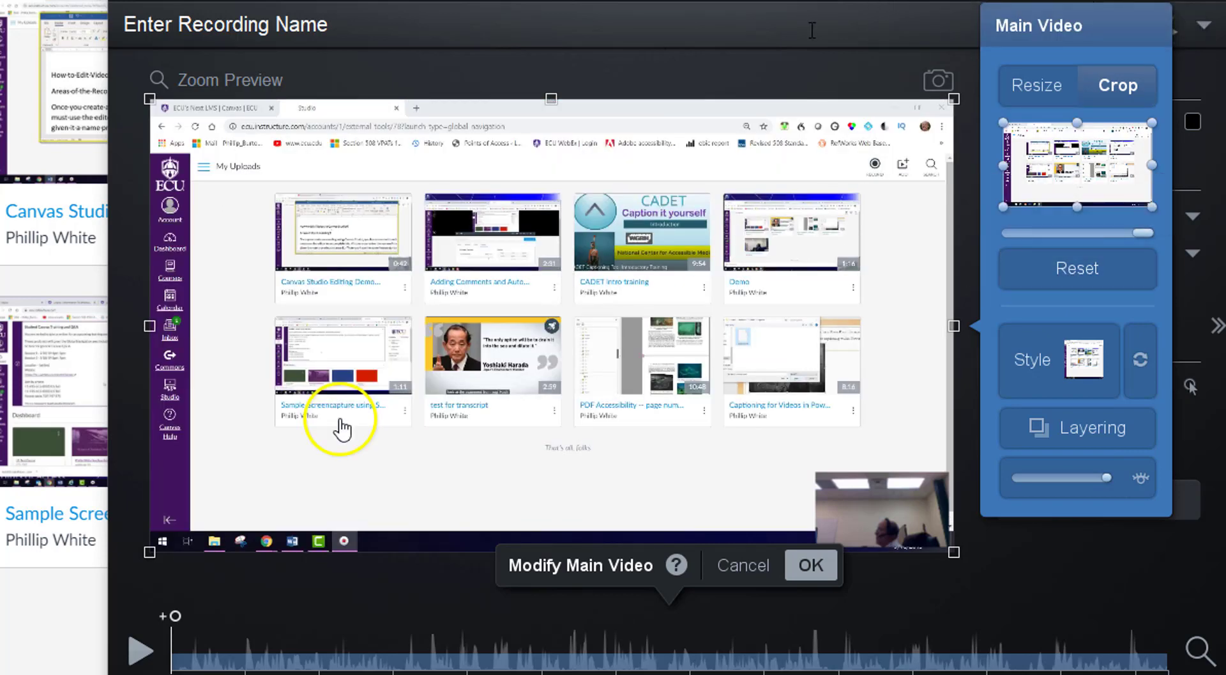
Step: Close the Main Video panel and title the recording 'Demo'
left_click(511, 61)
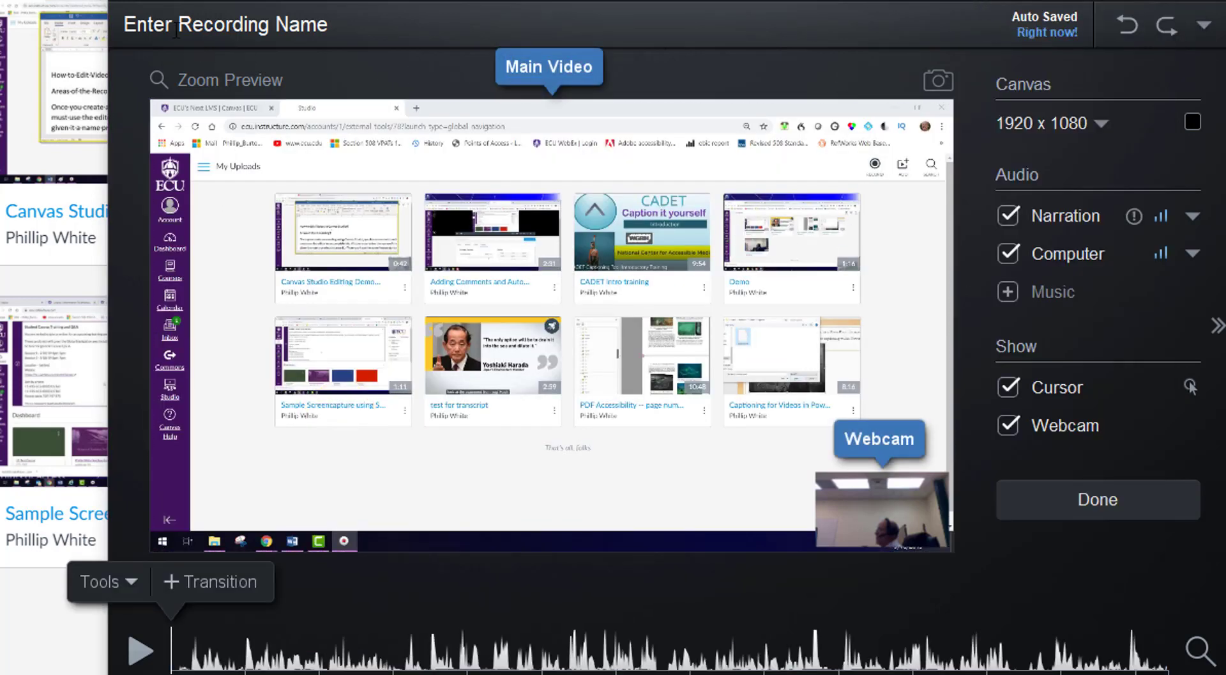
left_click(166, 31)
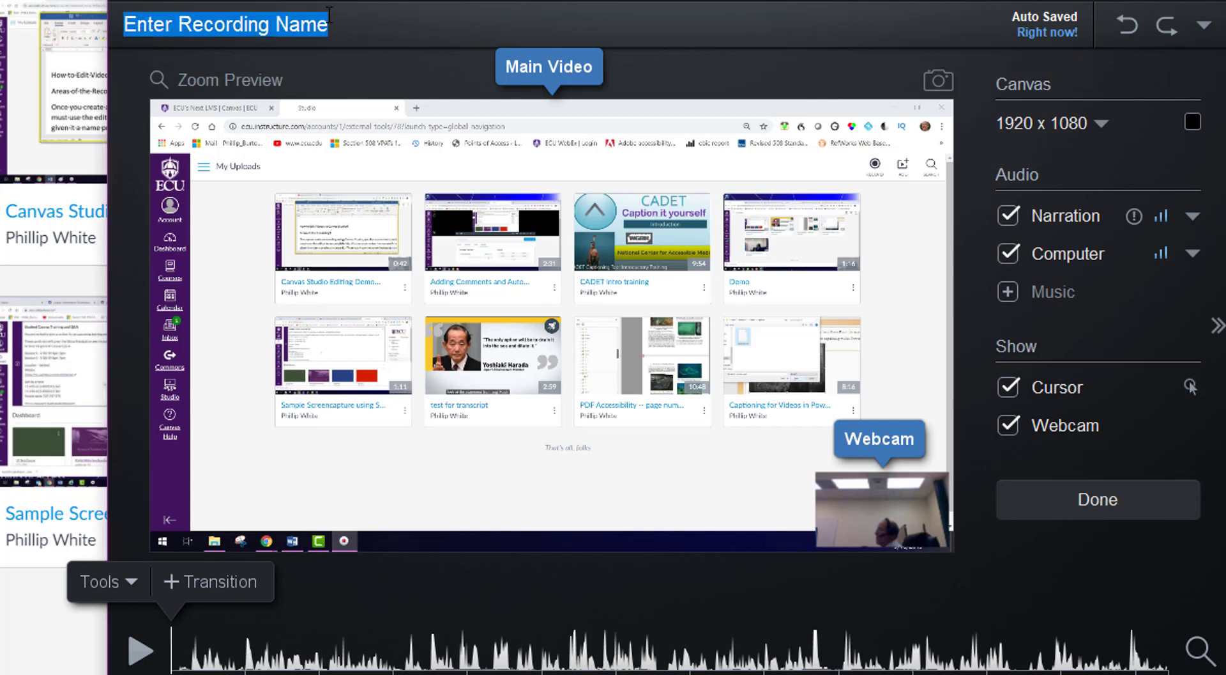
type("Demo")
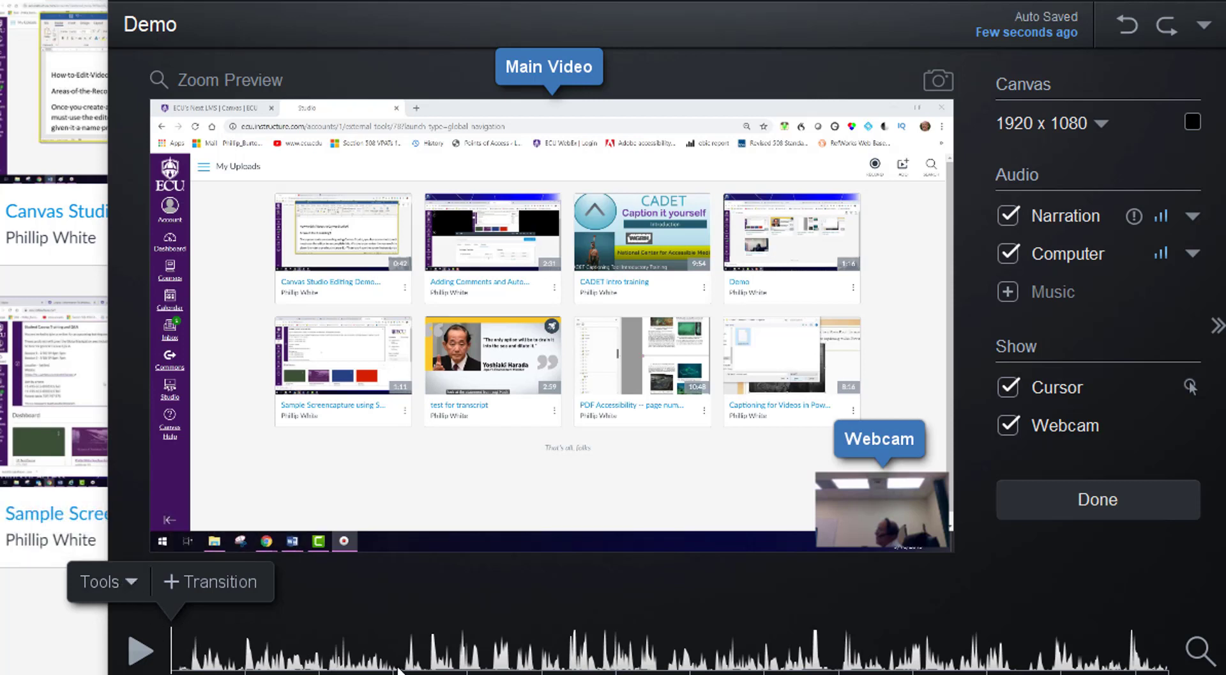
Step: Scrub to a later point on the timeline and cut a 3.32-second section there
left_click_drag(397, 669, 559, 668)
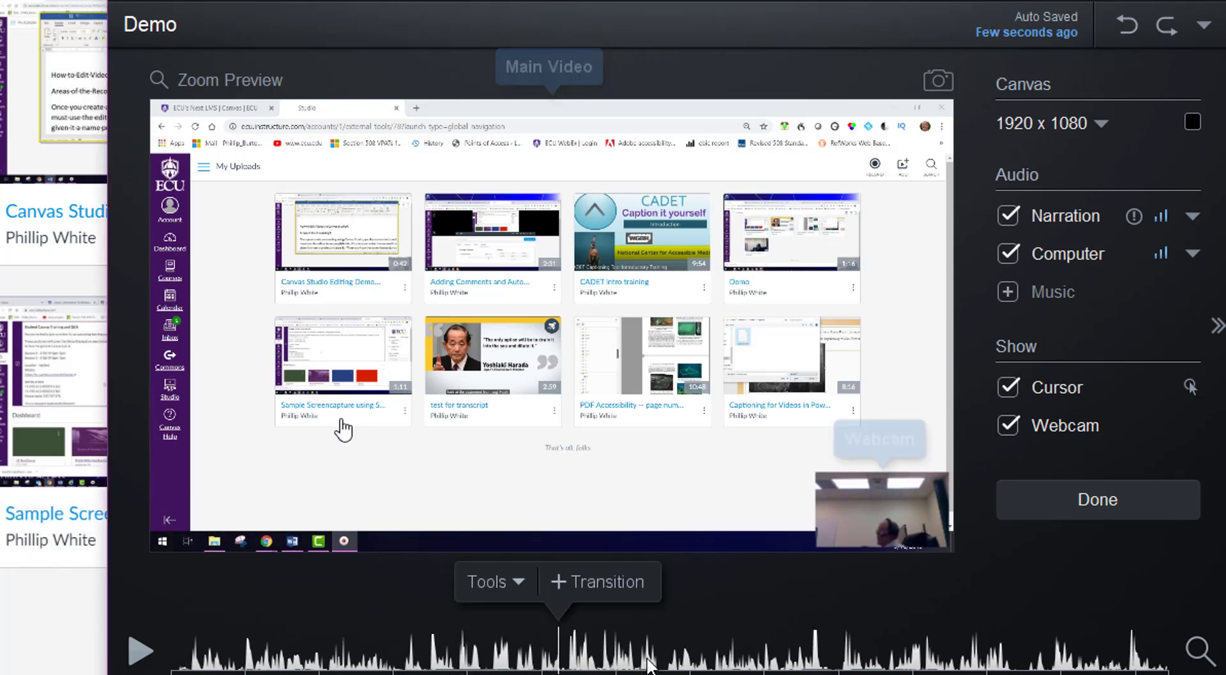
left_click(665, 669)
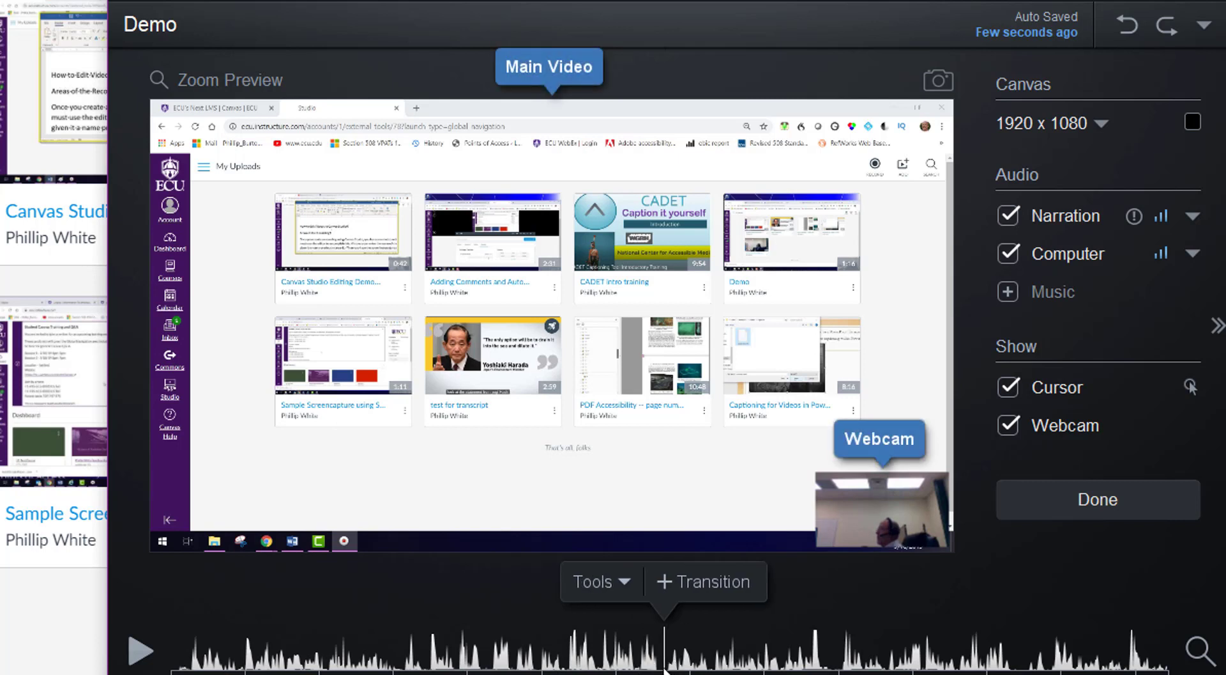
left_click_drag(664, 668, 660, 668)
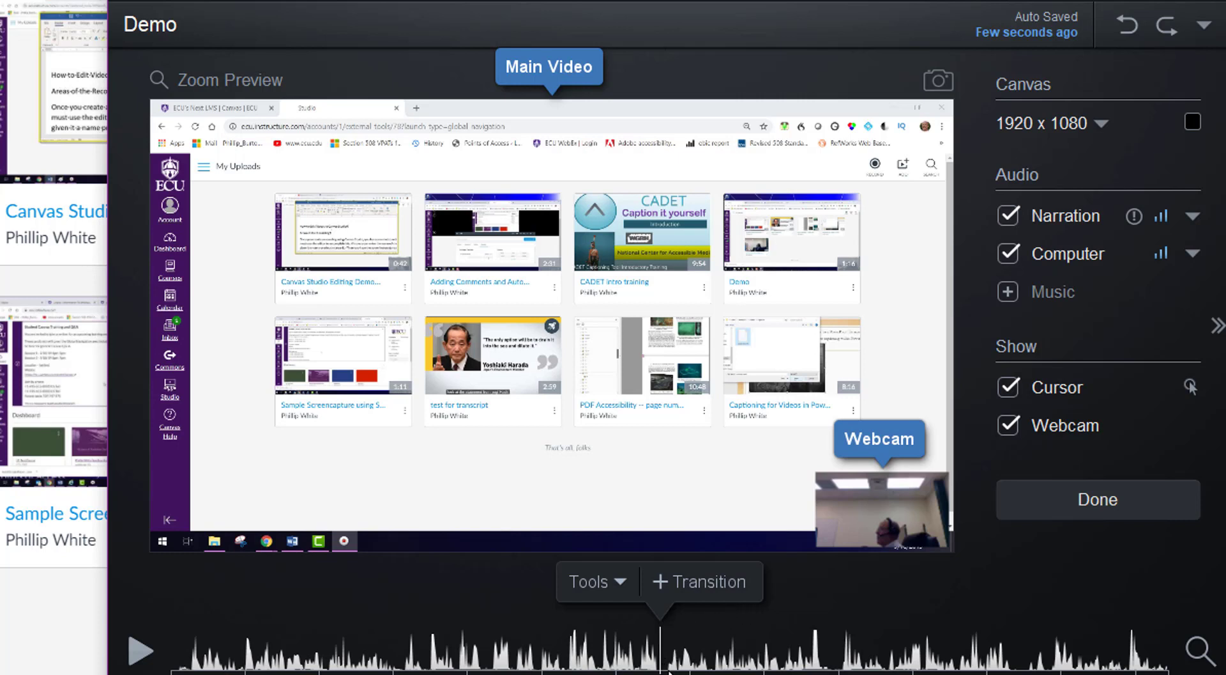
left_click_drag(668, 671, 672, 671)
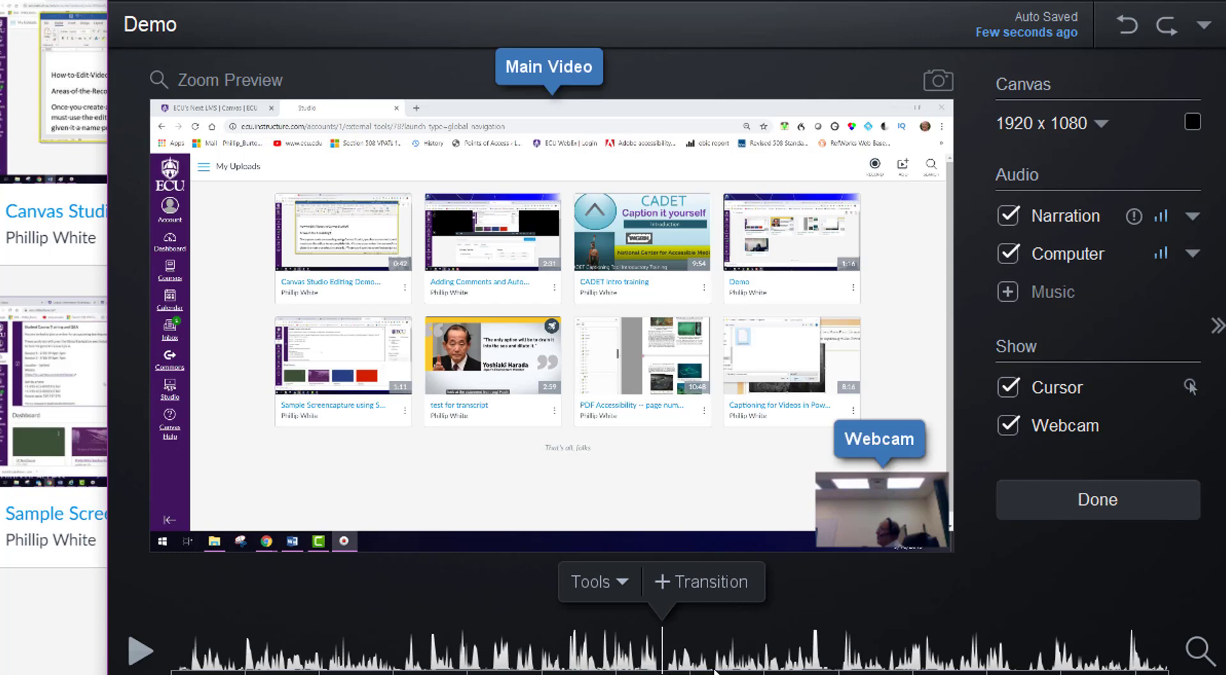
left_click(620, 576)
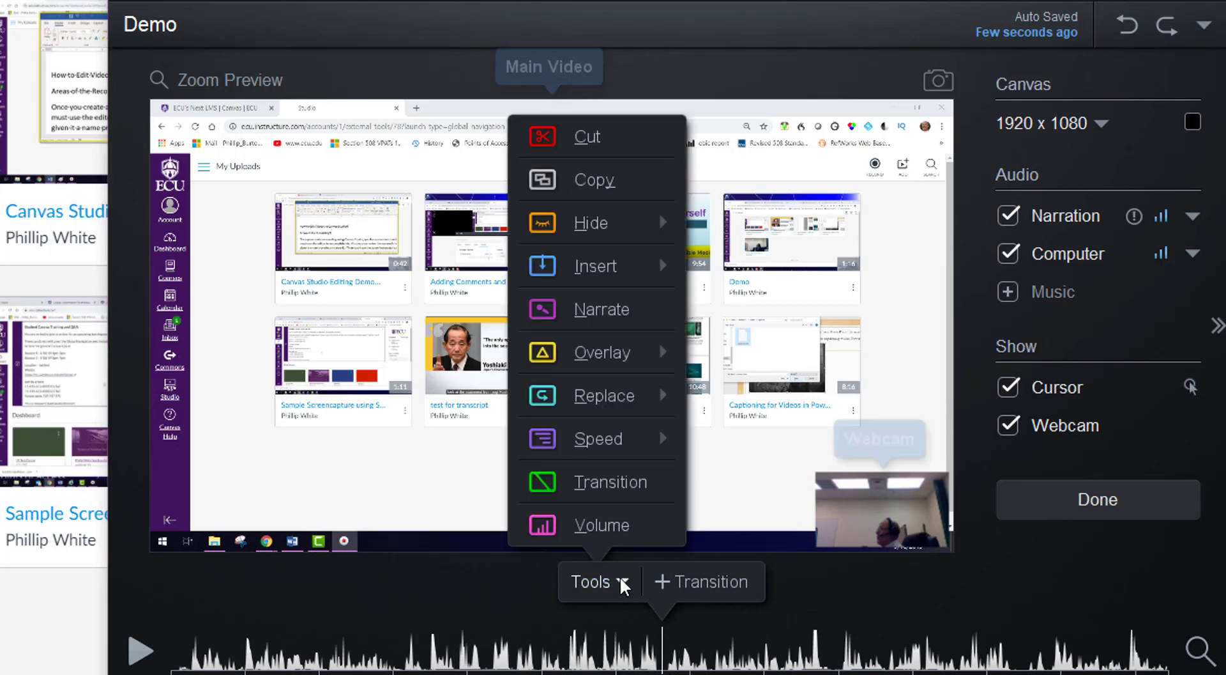
left_click(616, 135)
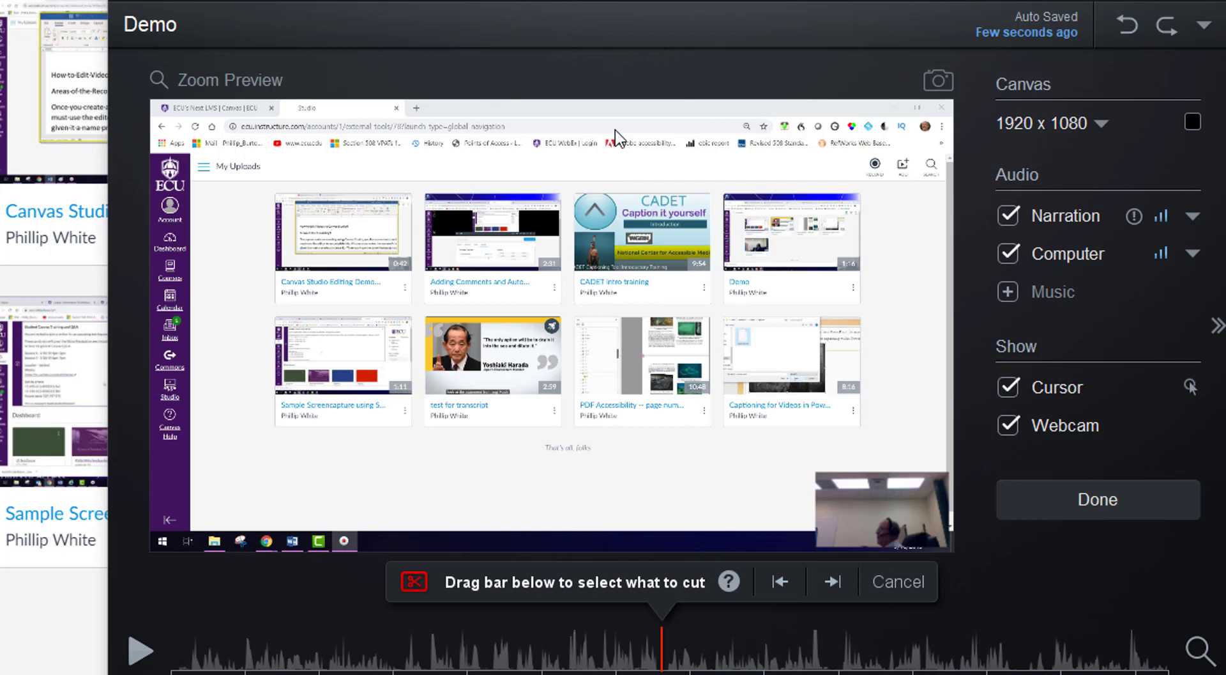
left_click(708, 659)
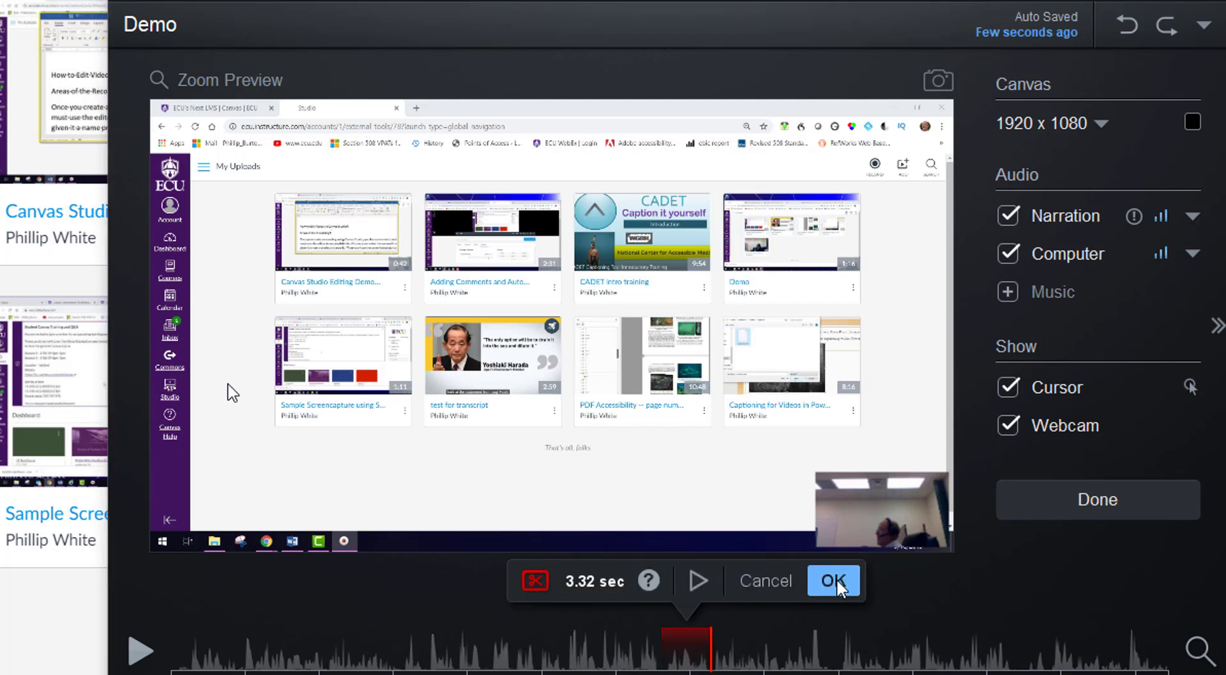
left_click(834, 582)
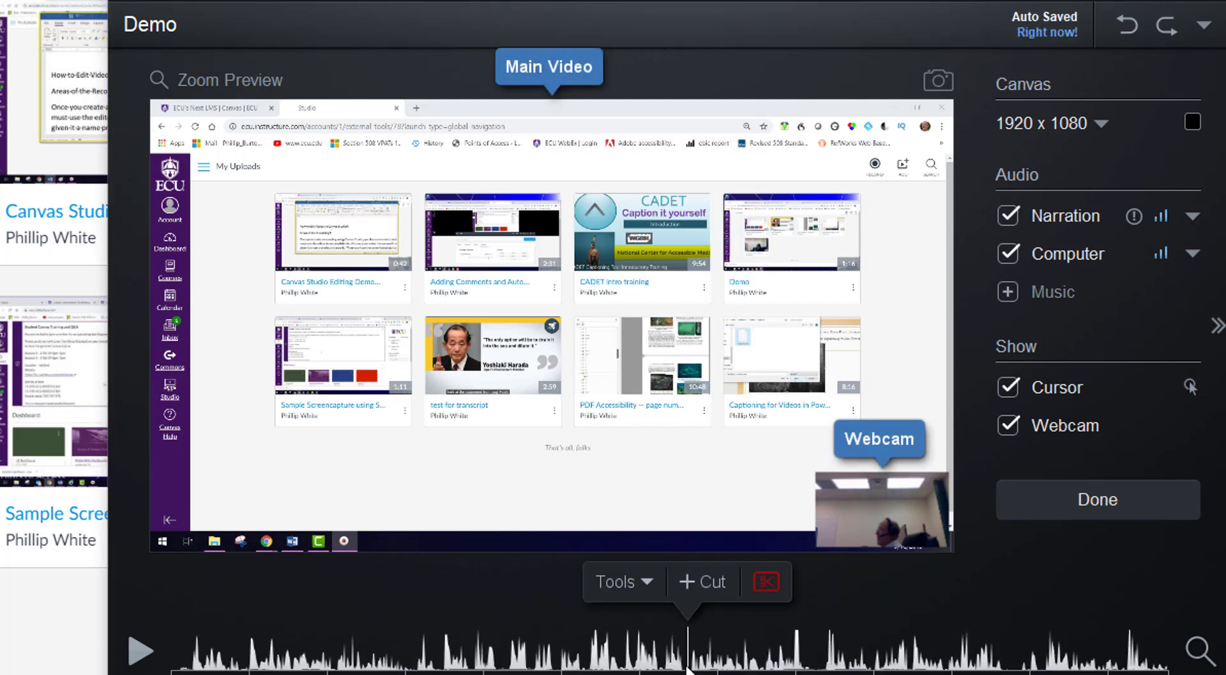
Step: Cut another 3.40-second section at a later point in the timeline
left_click(816, 670)
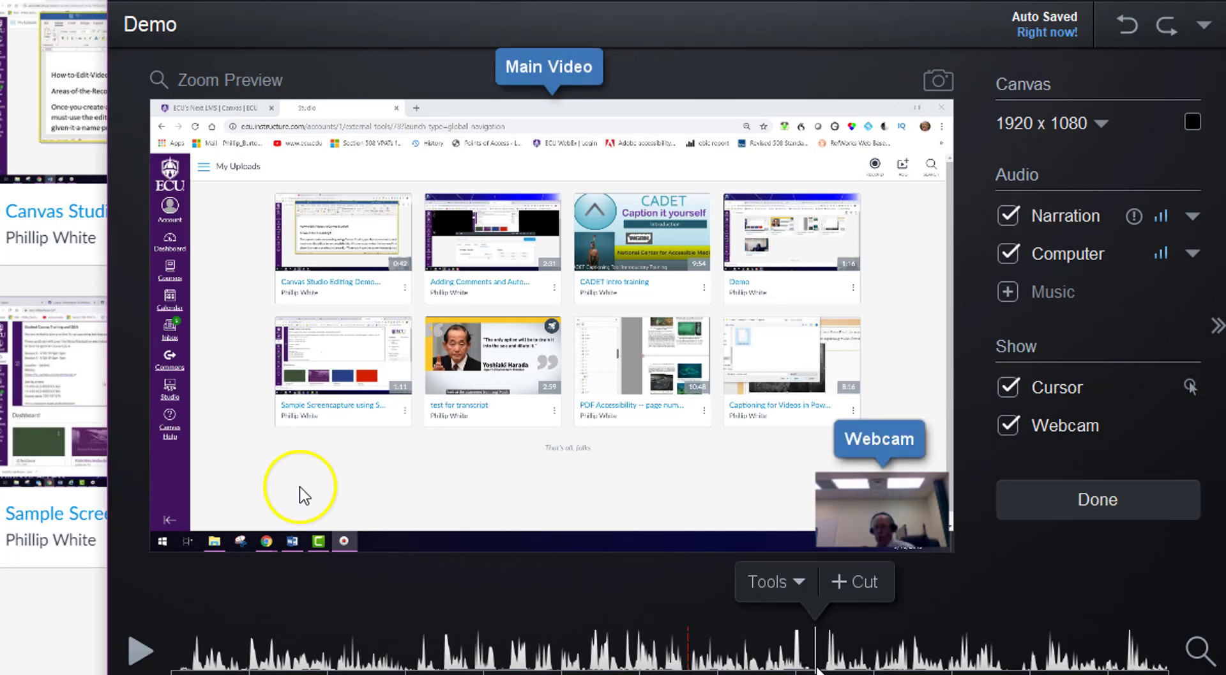
left_click(799, 581)
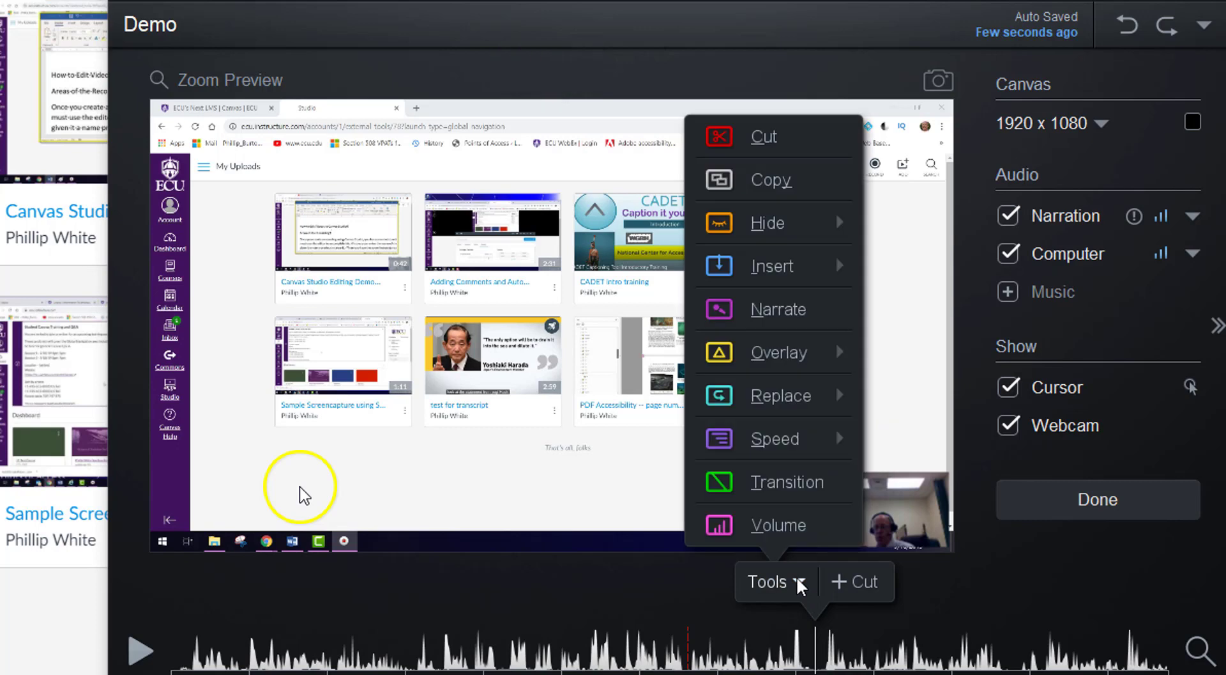
left_click(767, 132)
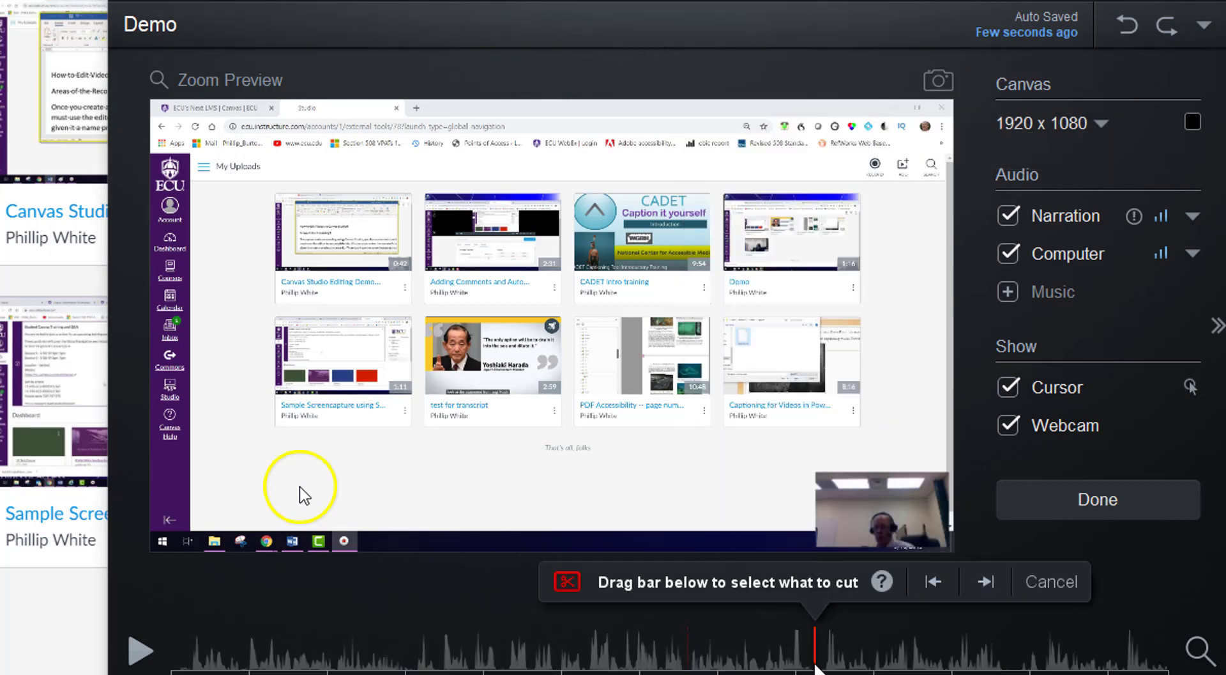
left_click_drag(816, 667, 869, 667)
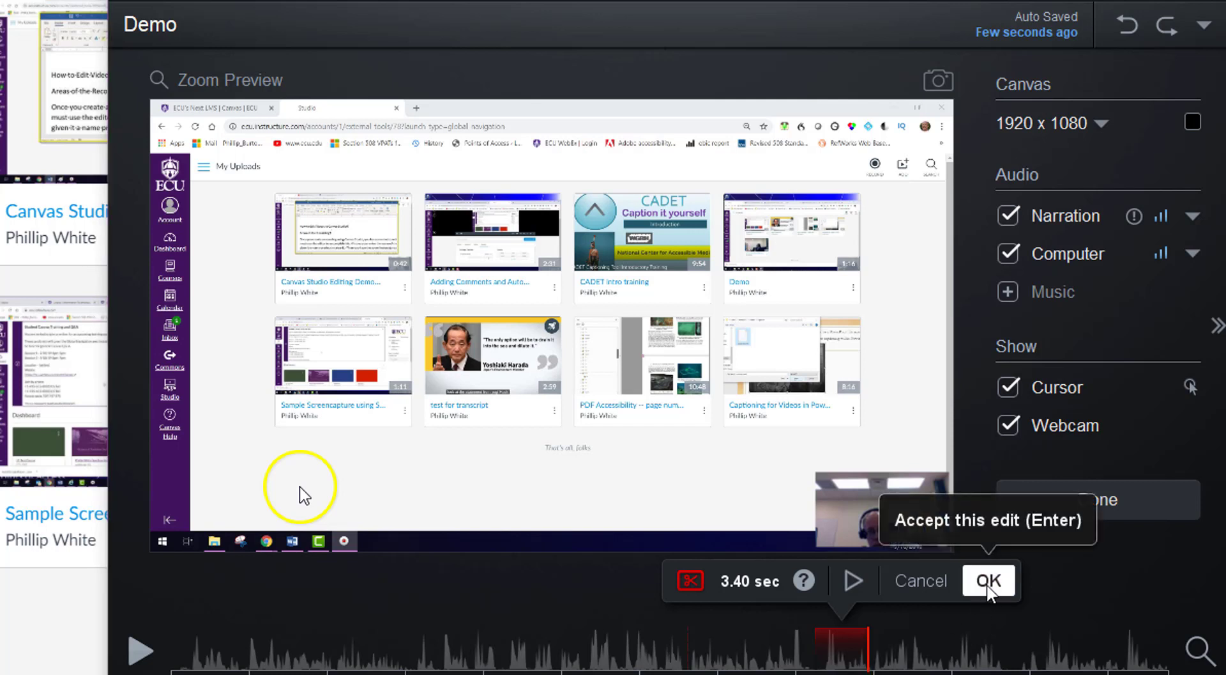
left_click(988, 582)
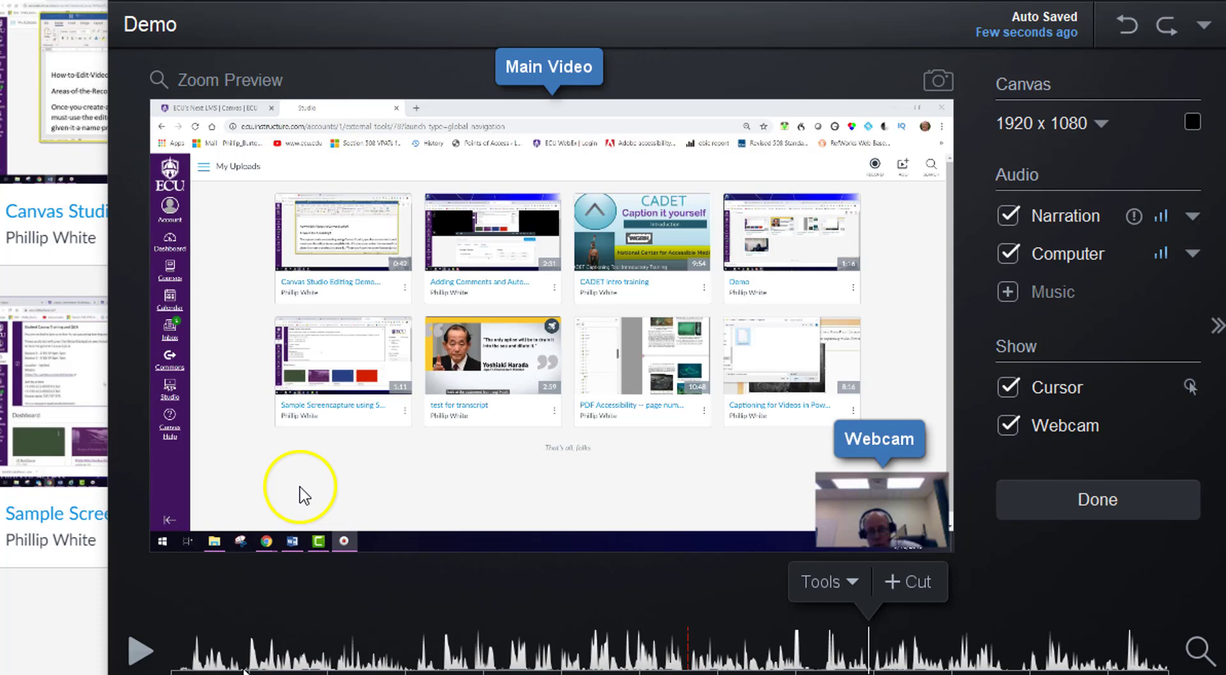
Step: Paste the cut section back into the timeline near the recording's start via Insert > Paste Recording
left_click(244, 666)
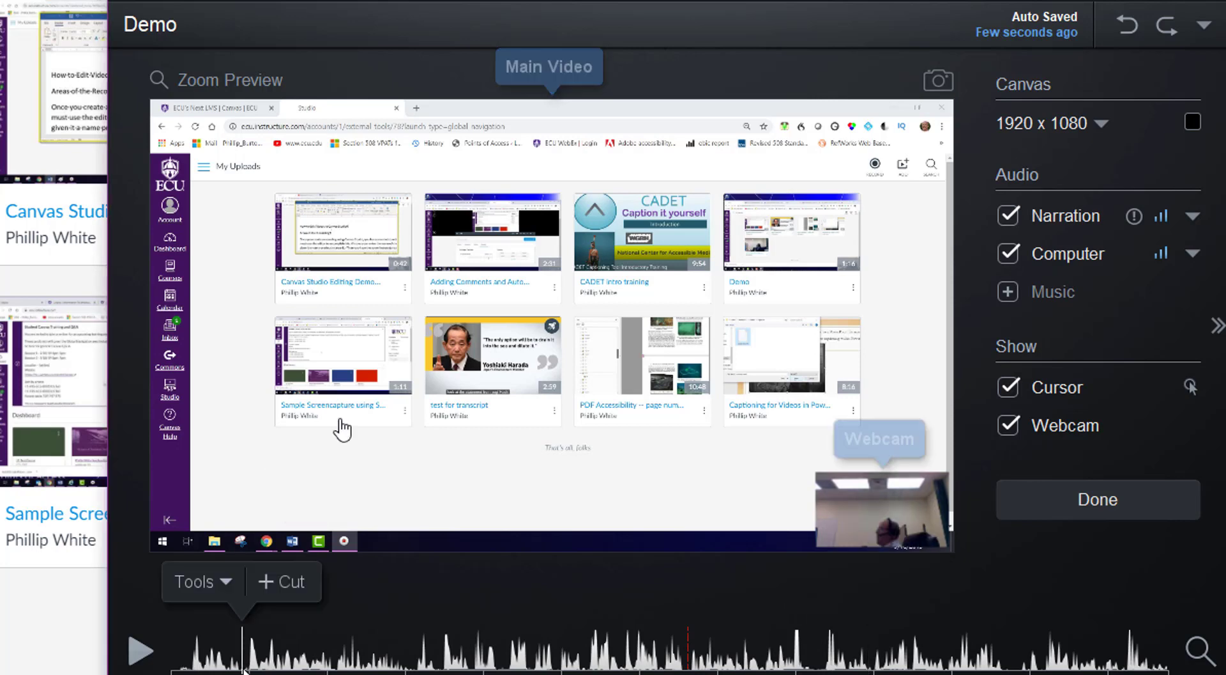
left_click(223, 578)
mouse_move(189, 267)
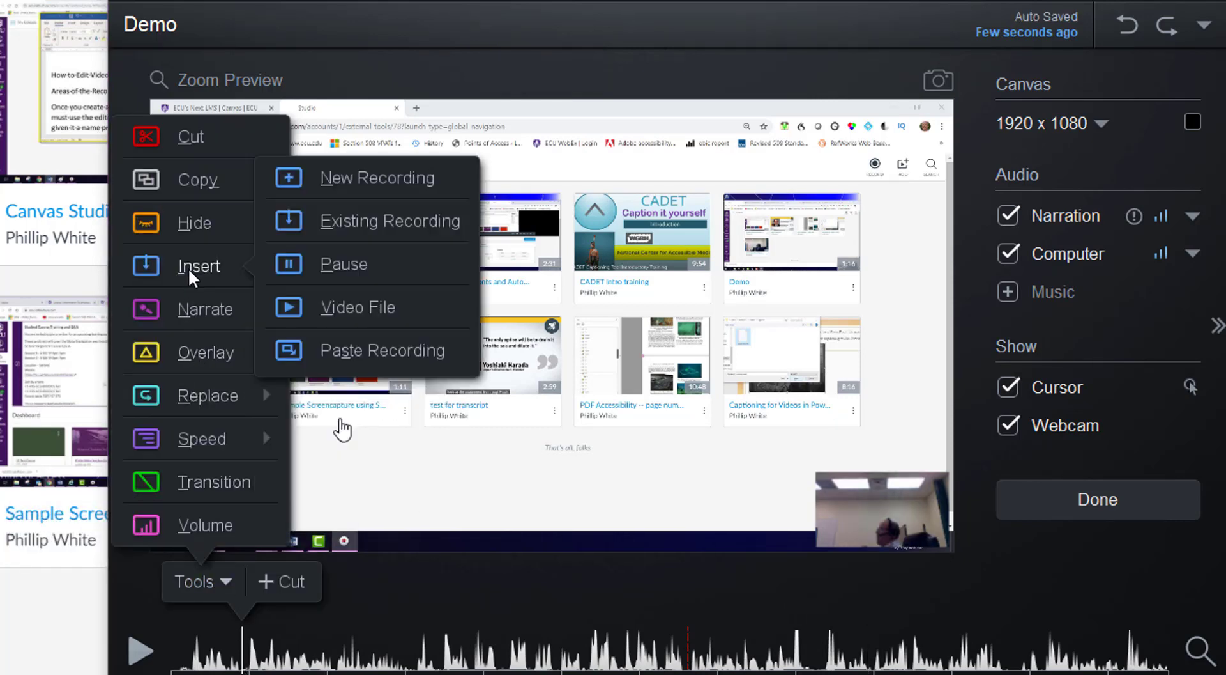
left_click(381, 350)
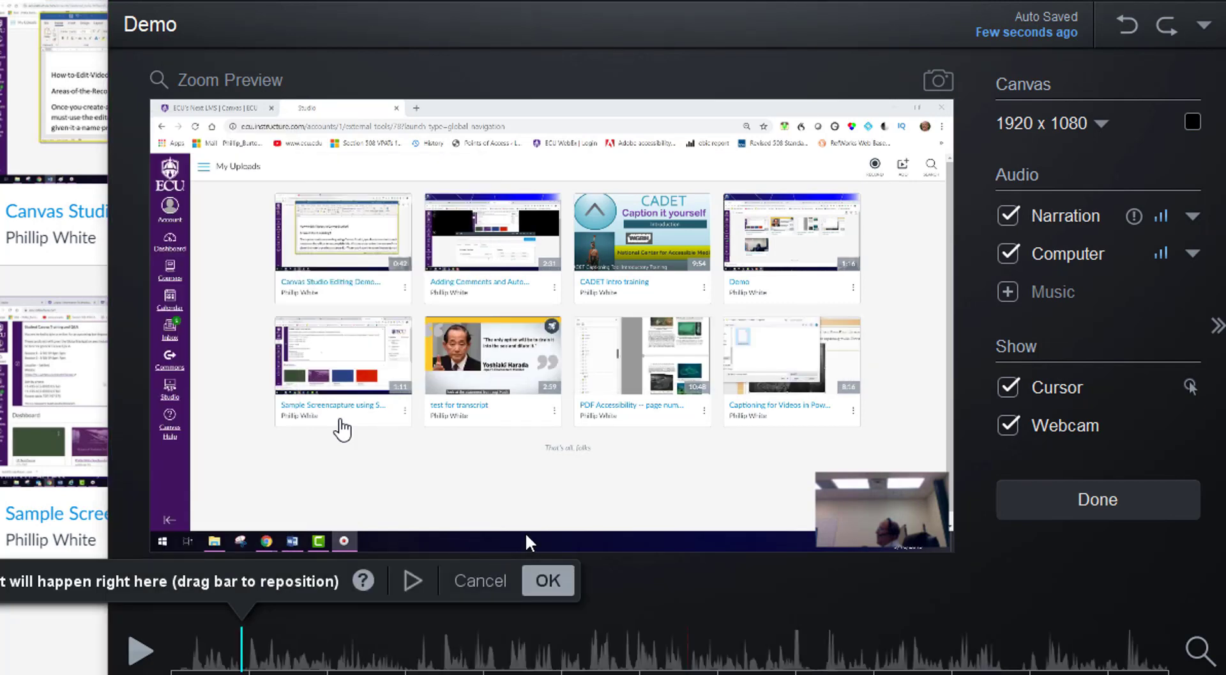
left_click(548, 580)
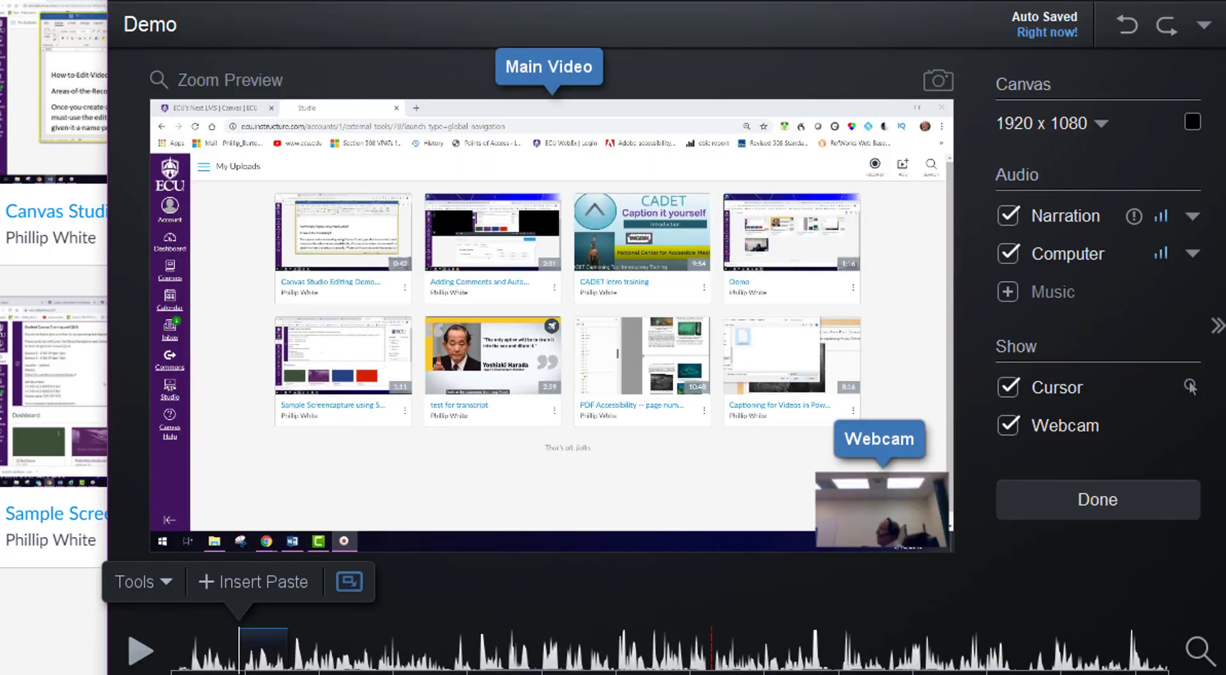
Step: Choose the Image overlay tool and move the playhead to 0:44.60
left_click(473, 668)
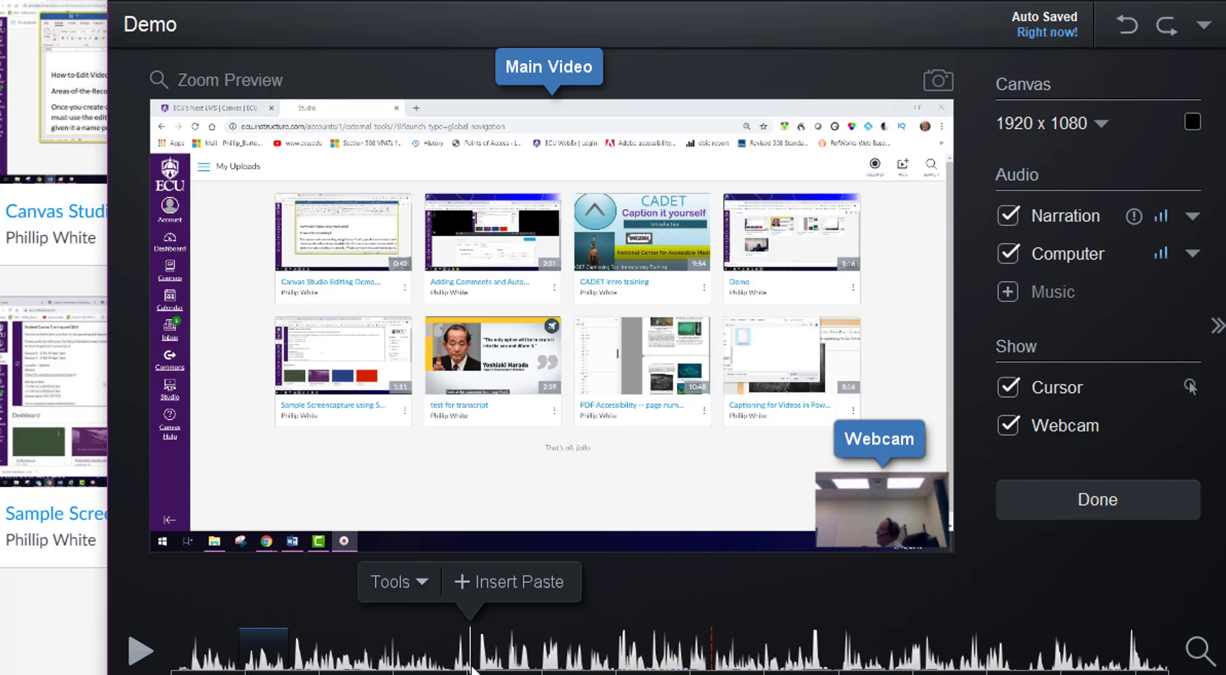
left_click(397, 580)
mouse_move(365, 439)
mouse_move(392, 358)
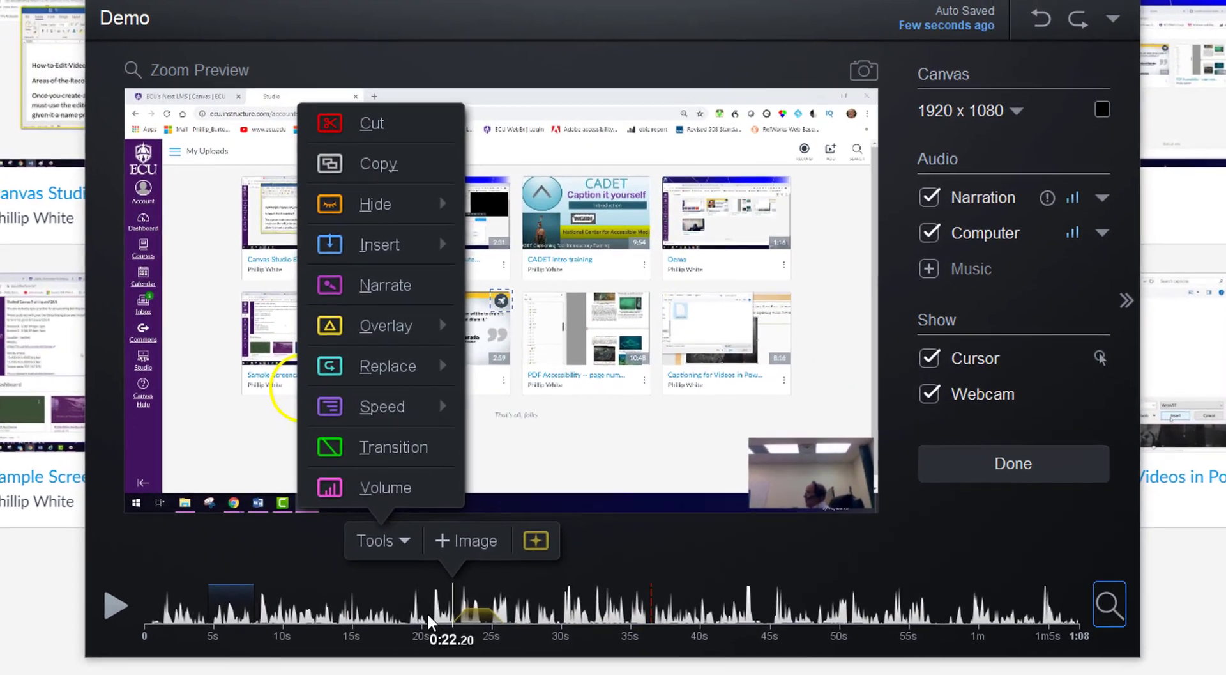
left_click(481, 562)
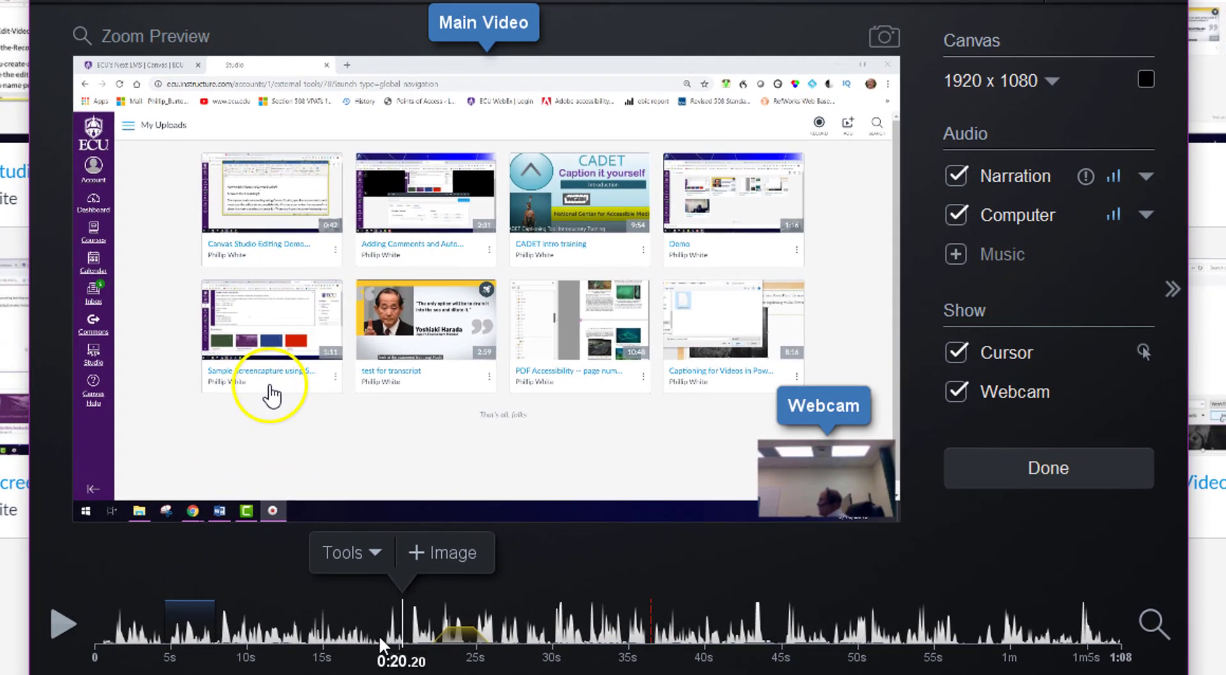
left_click(778, 647)
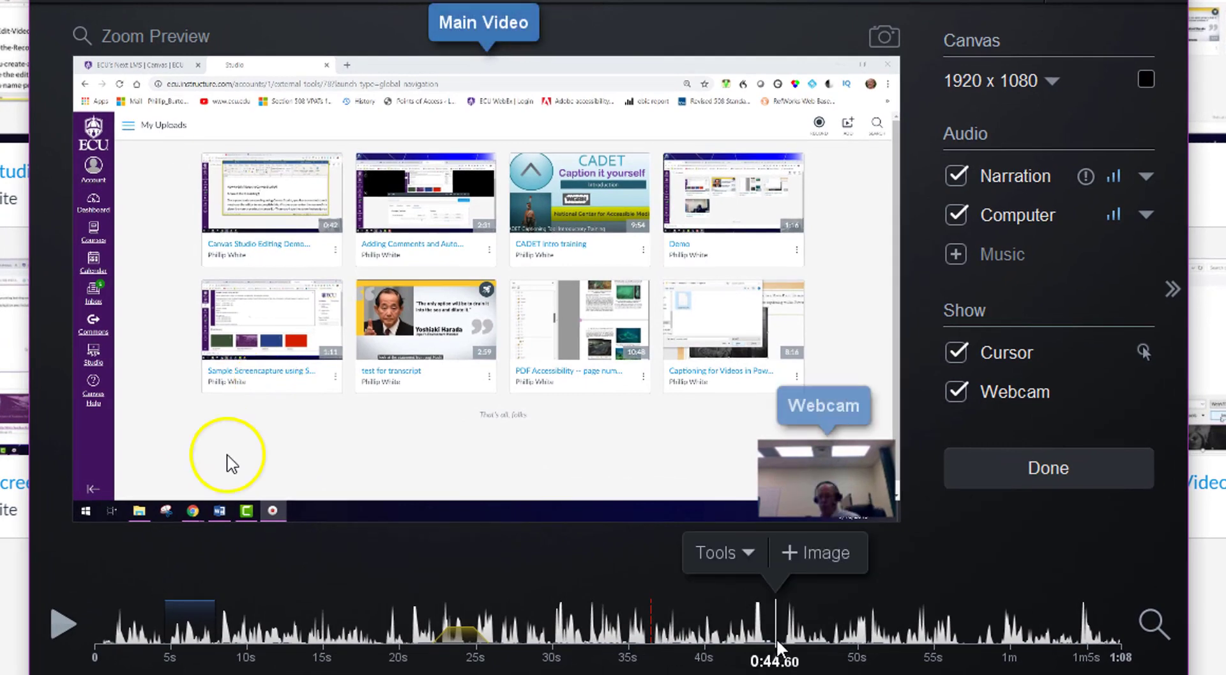
left_click(732, 553)
mouse_move(730, 241)
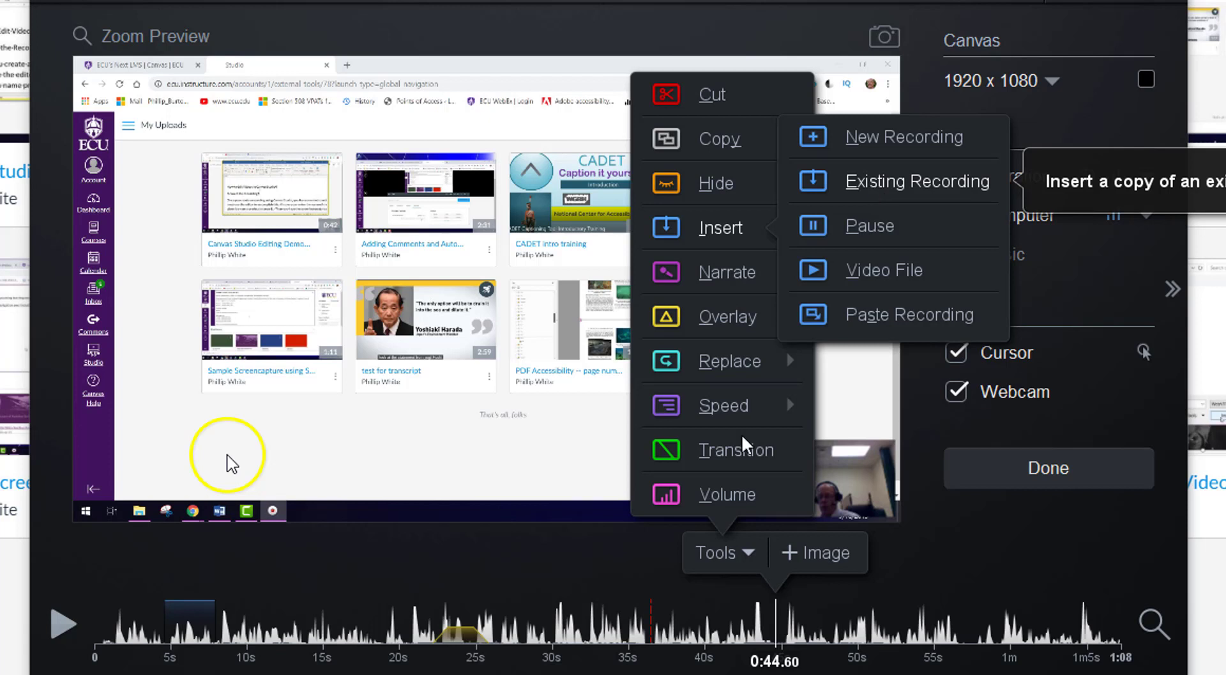
left_click(708, 587)
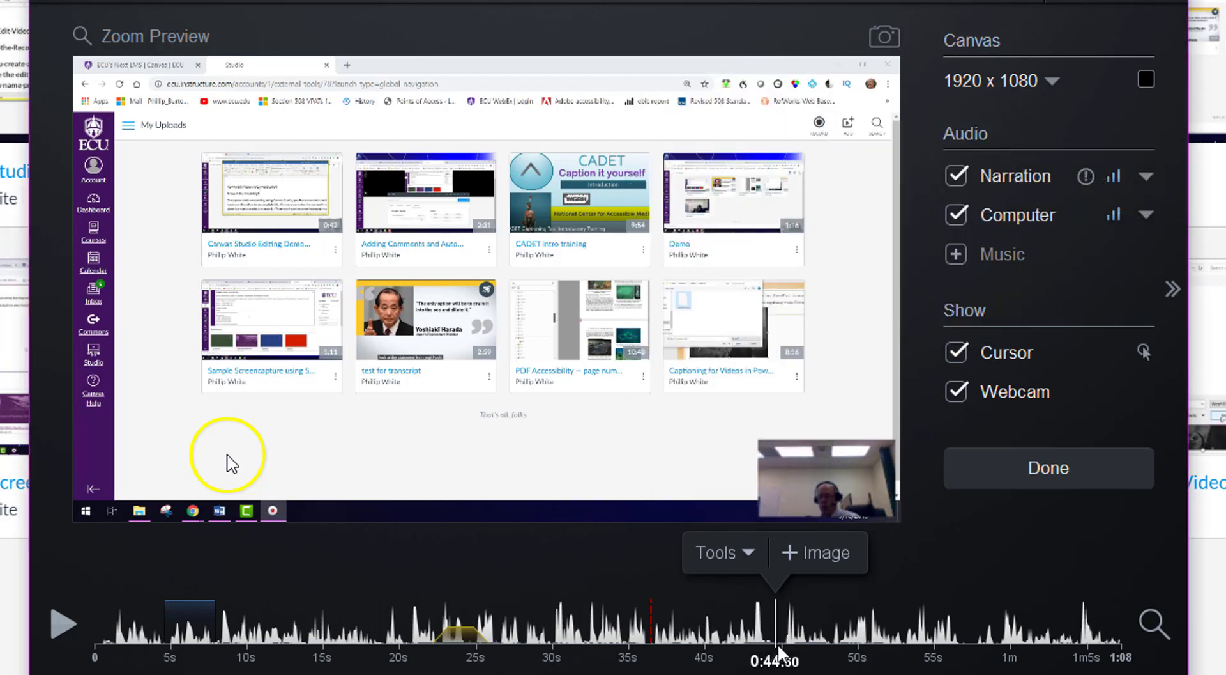
left_click(720, 553)
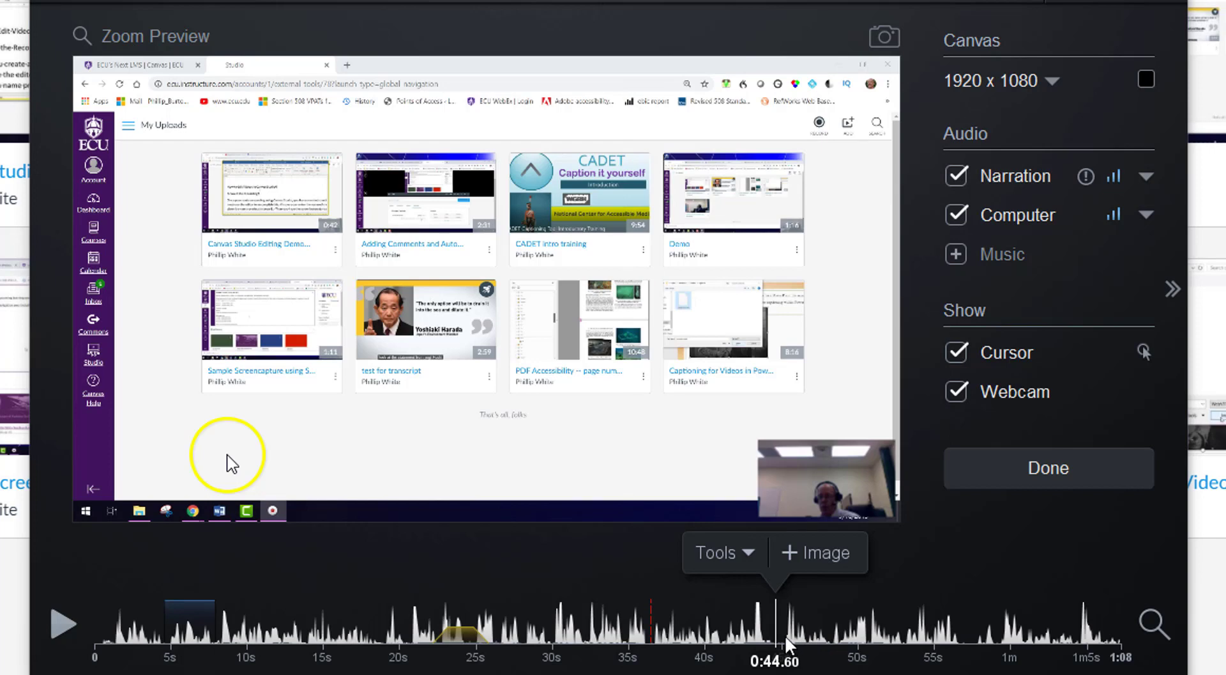
left_click(746, 554)
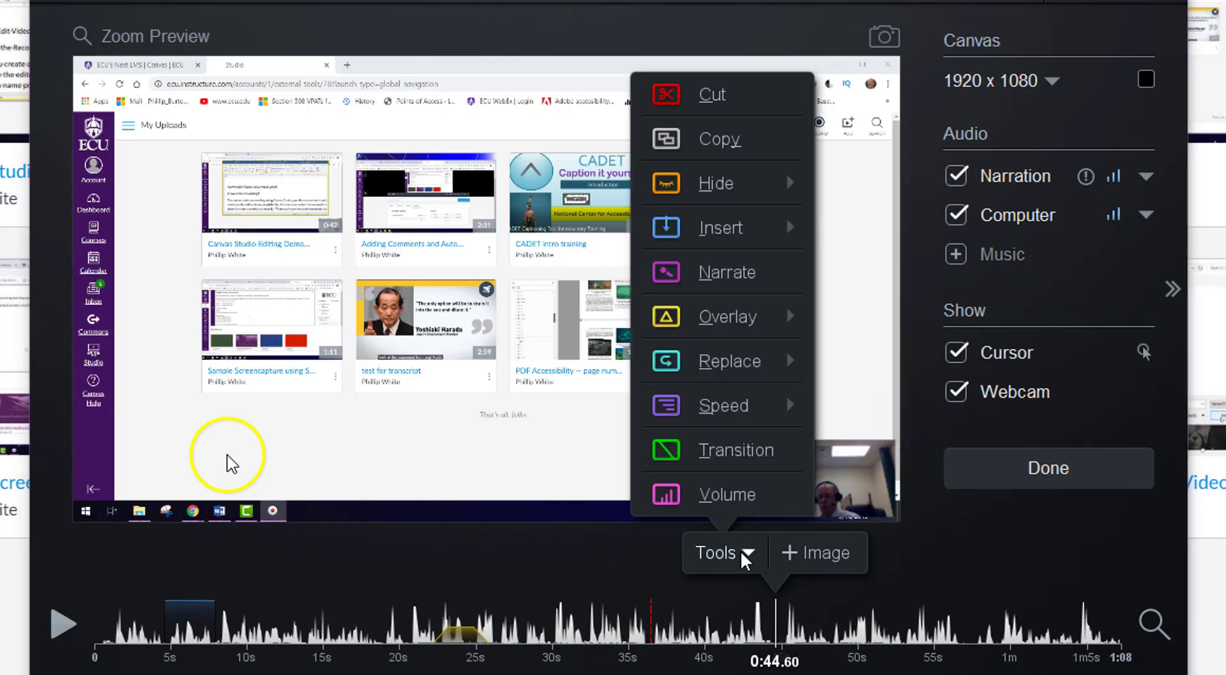
mouse_move(720, 412)
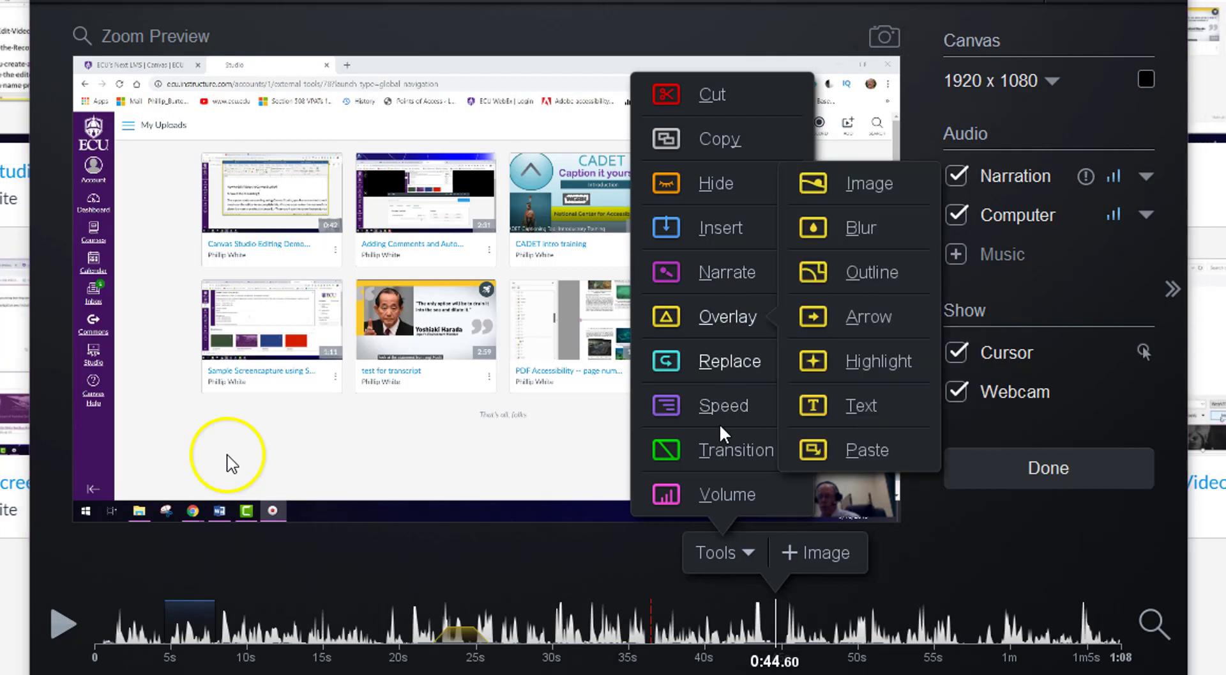
Step: Add a 2.00-second Reveal transition at 0:44.40 on the timeline
left_click(773, 646)
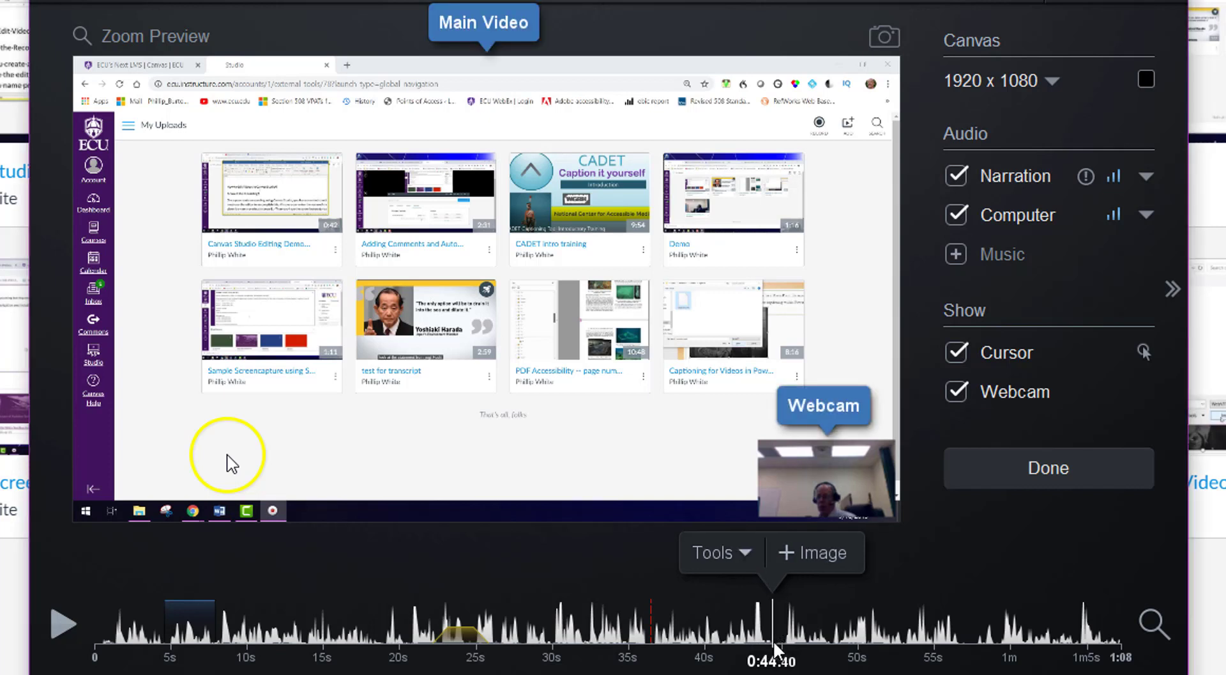
left_click(735, 553)
left_click(709, 455)
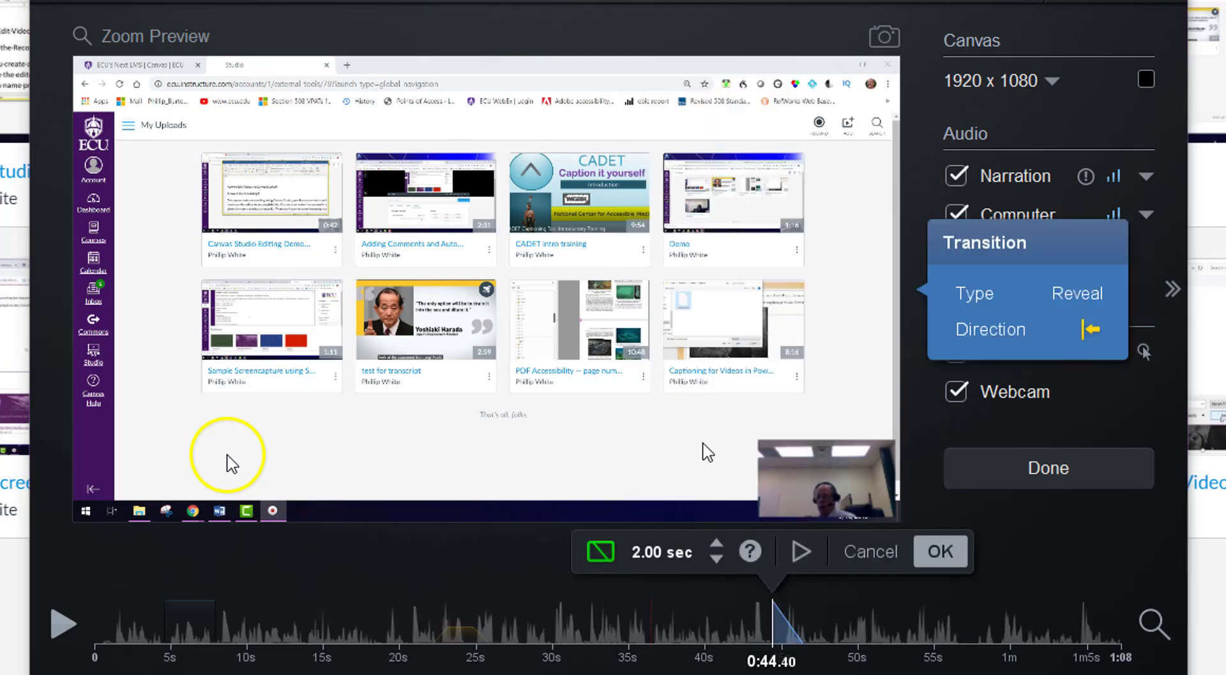
left_click(1086, 295)
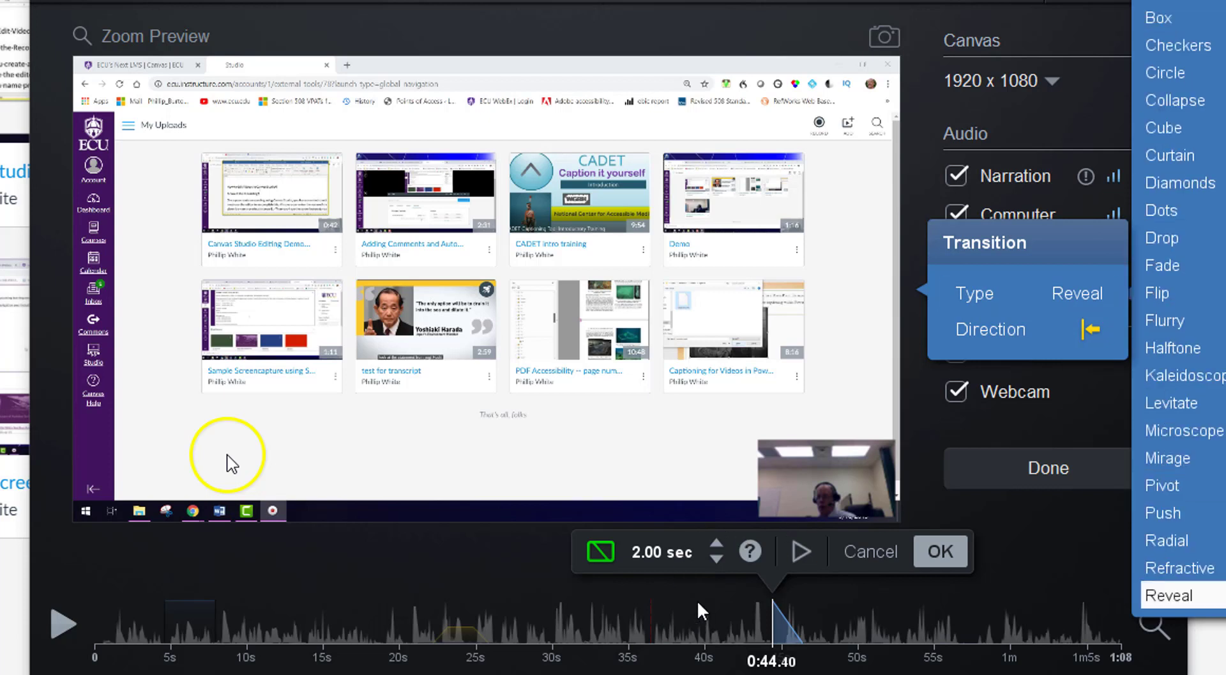
left_click(699, 602)
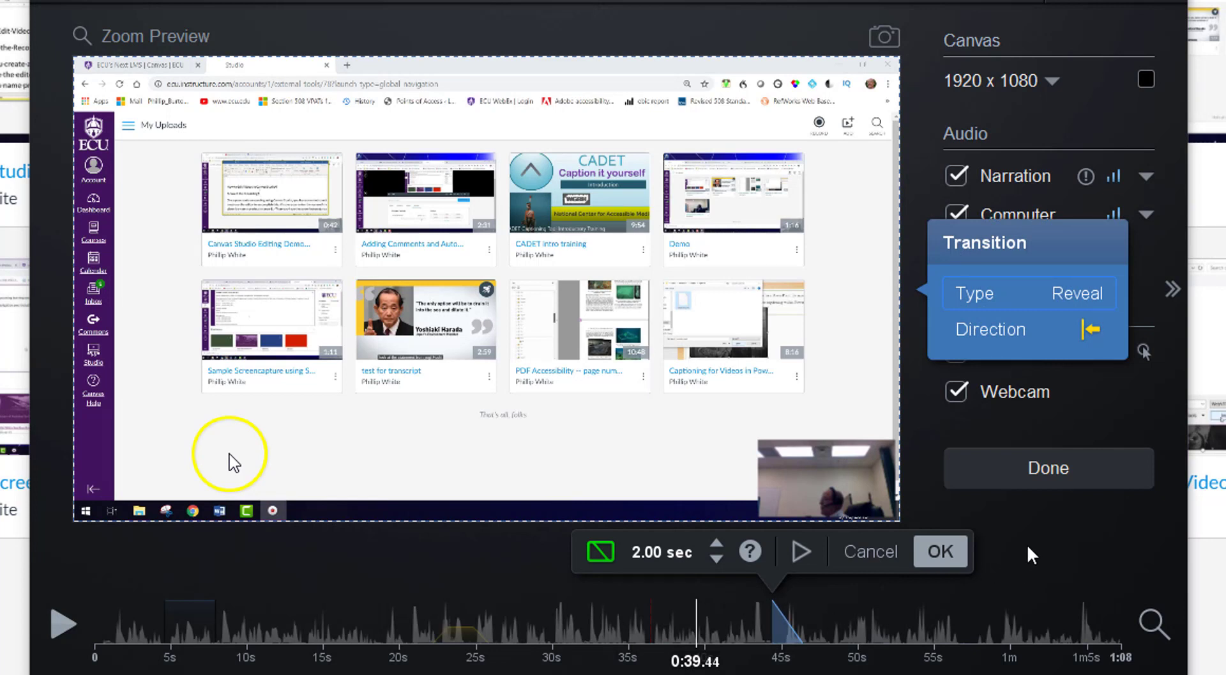
Step: Enter title 'Demo' and description 'Demo for recording', then upload to Studio
left_click(1014, 469)
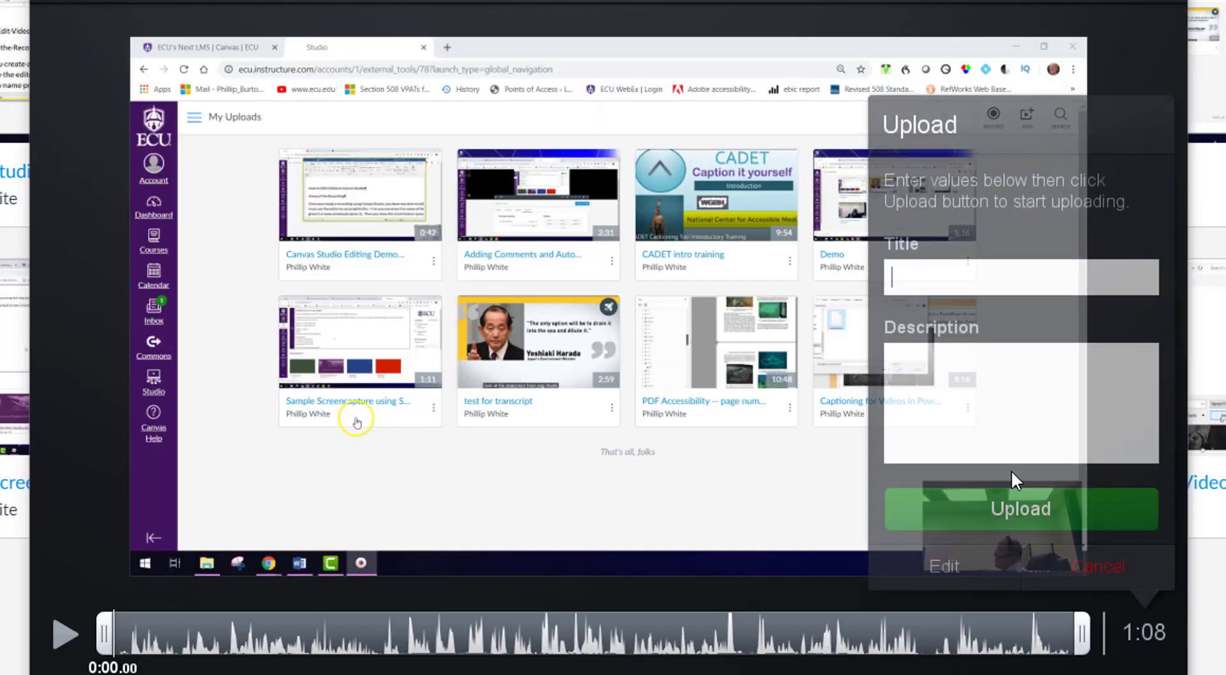
left_click(910, 281)
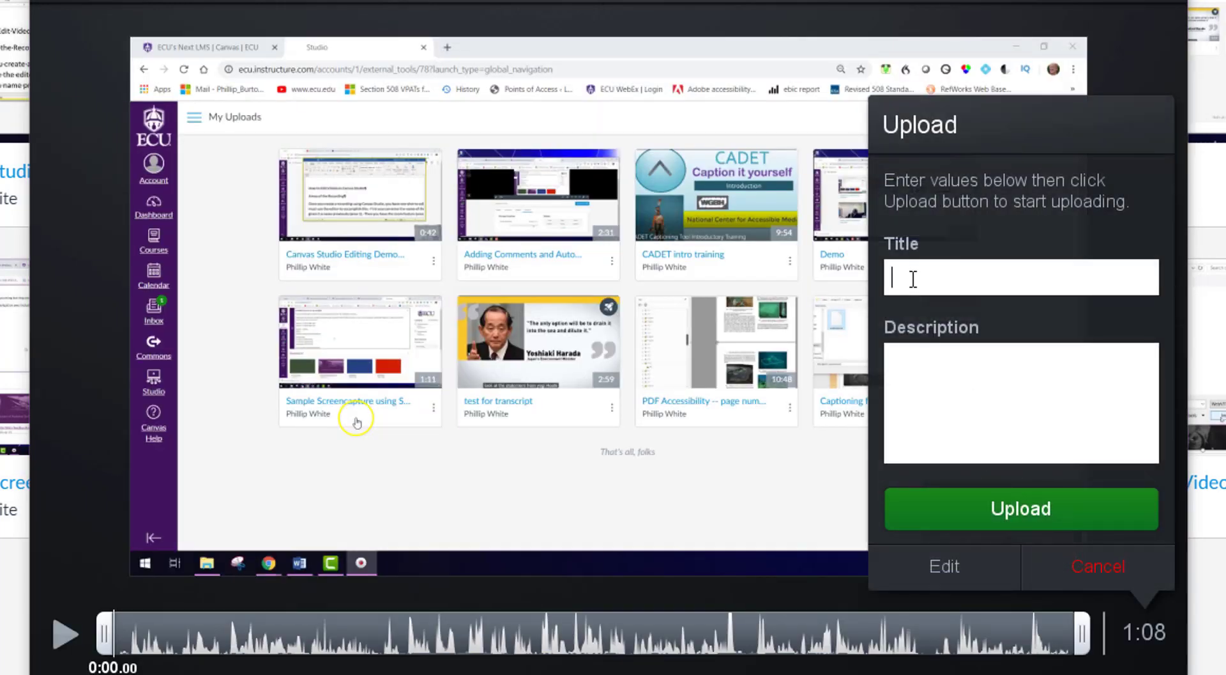
type("Demo")
left_click(924, 376)
type("Demo for recording")
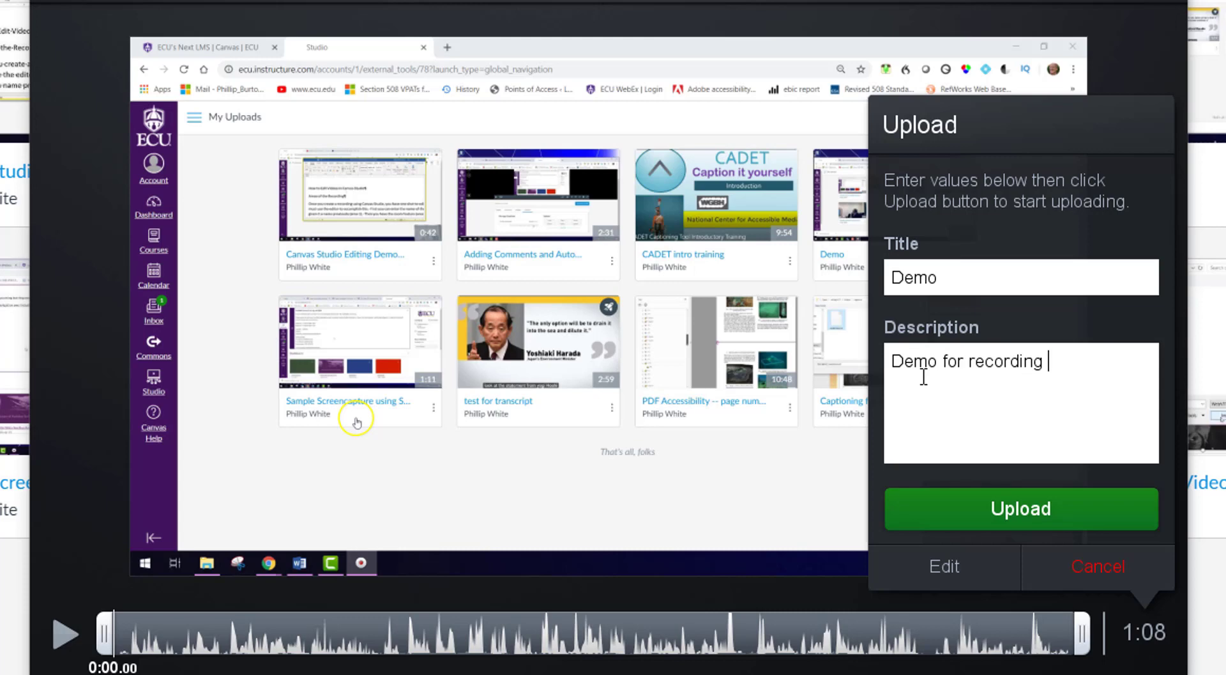
left_click(997, 511)
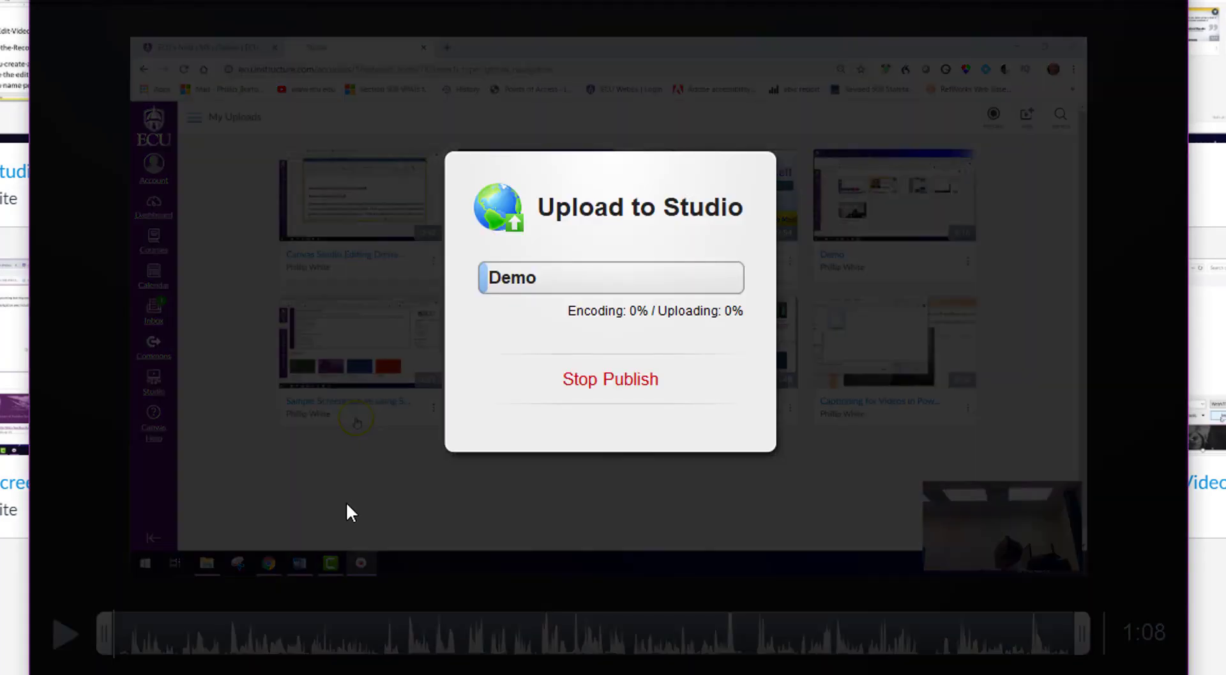